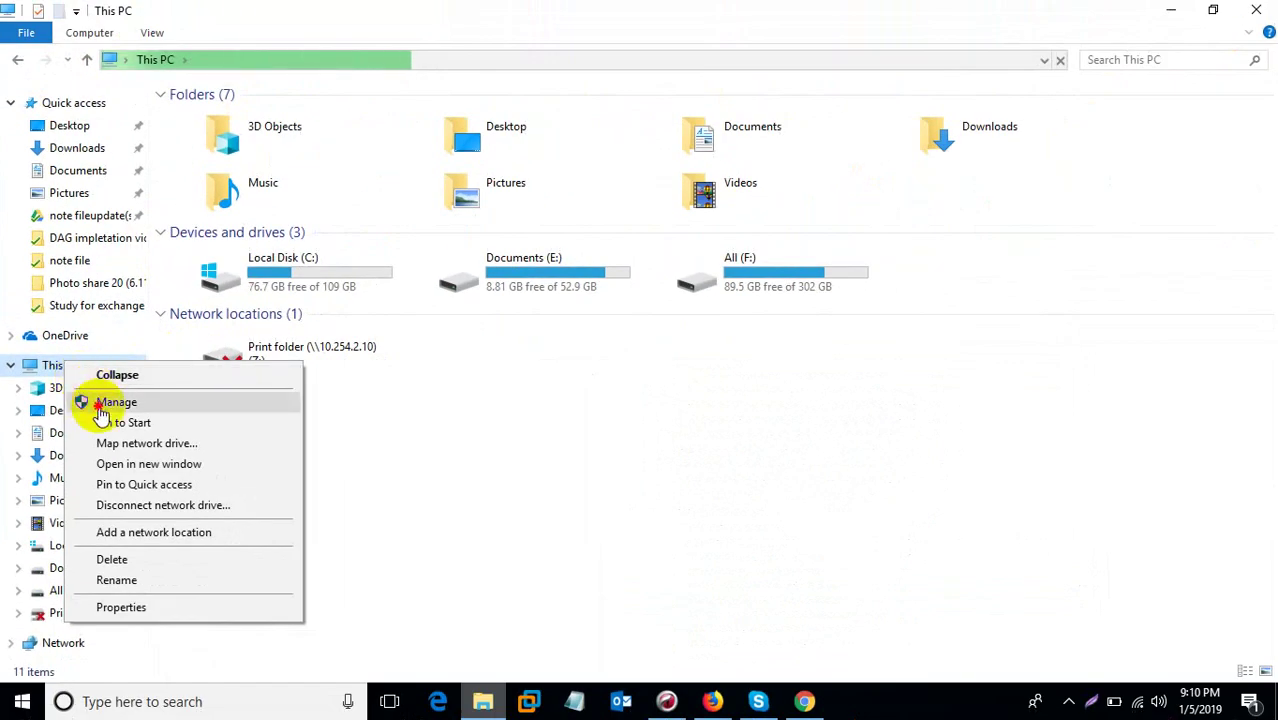
Step: Open Device Manager in Computer Management and select the Intel(R) 82579LM Gigabit Network Connection under Network adapters
{"action": "left_click", "coordinate": [104, 402]}
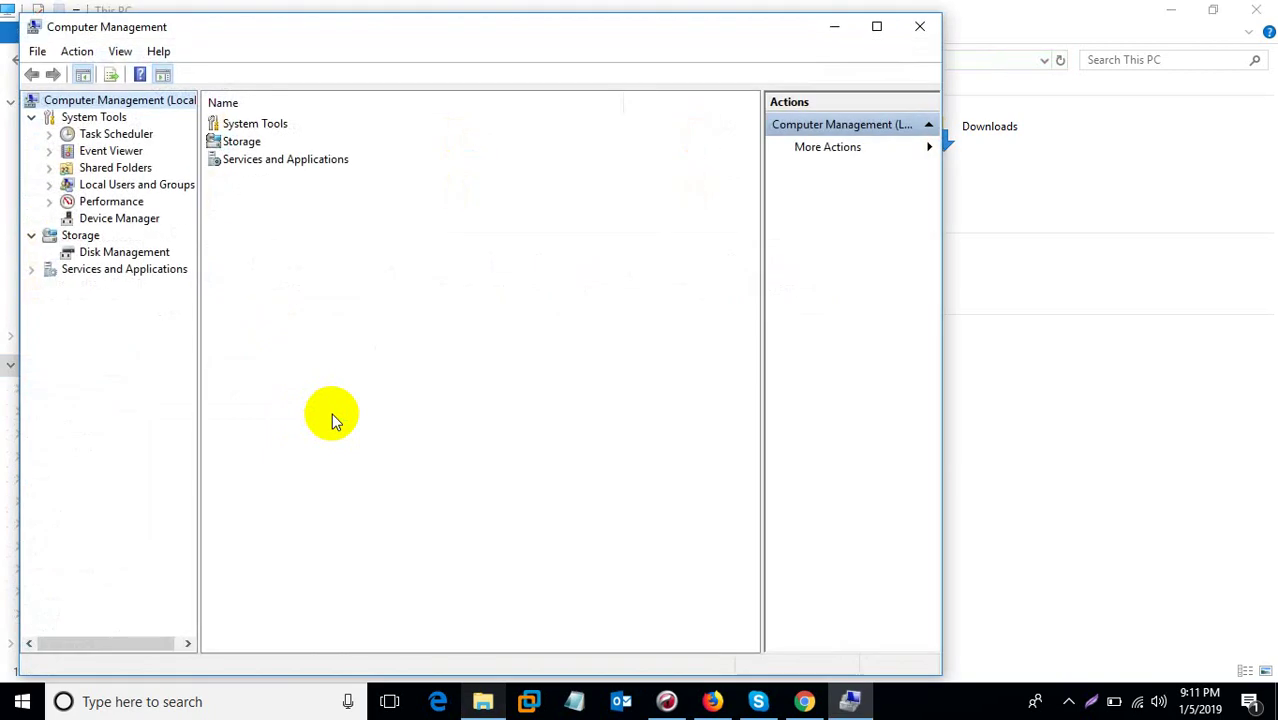
{"action": "left_click", "coordinate": [135, 224]}
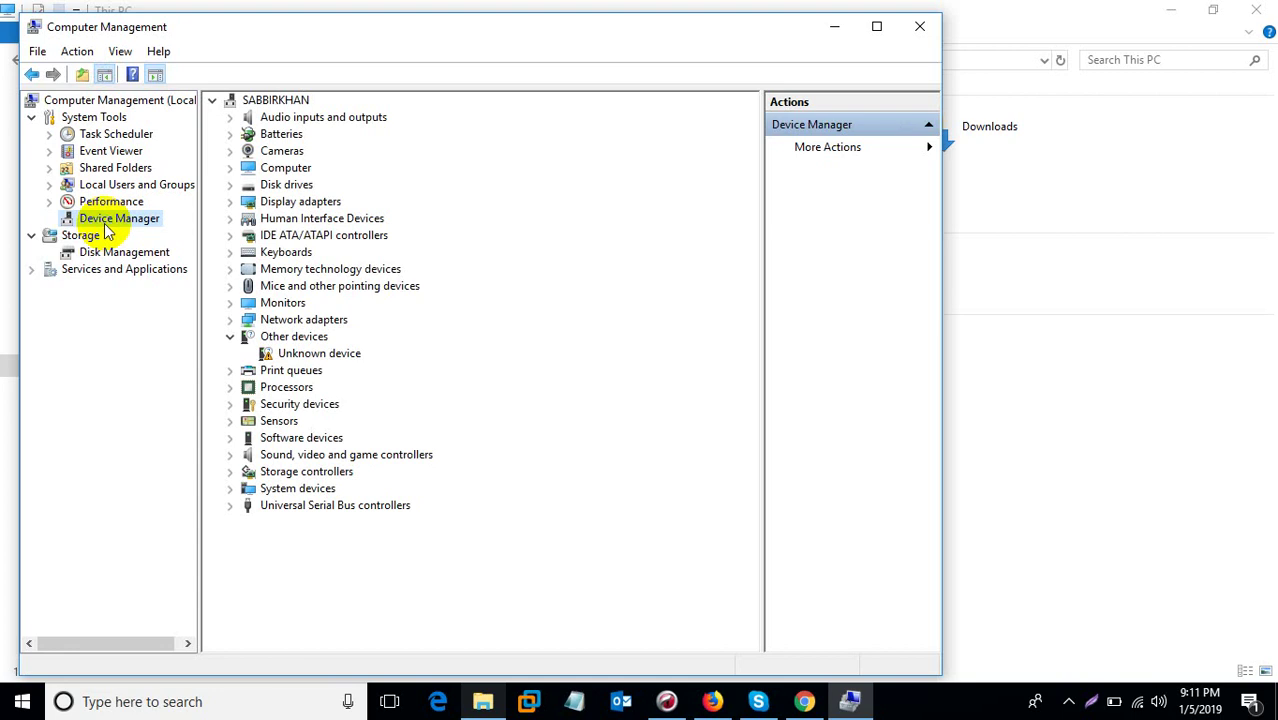
{"action": "left_click", "coordinate": [231, 319]}
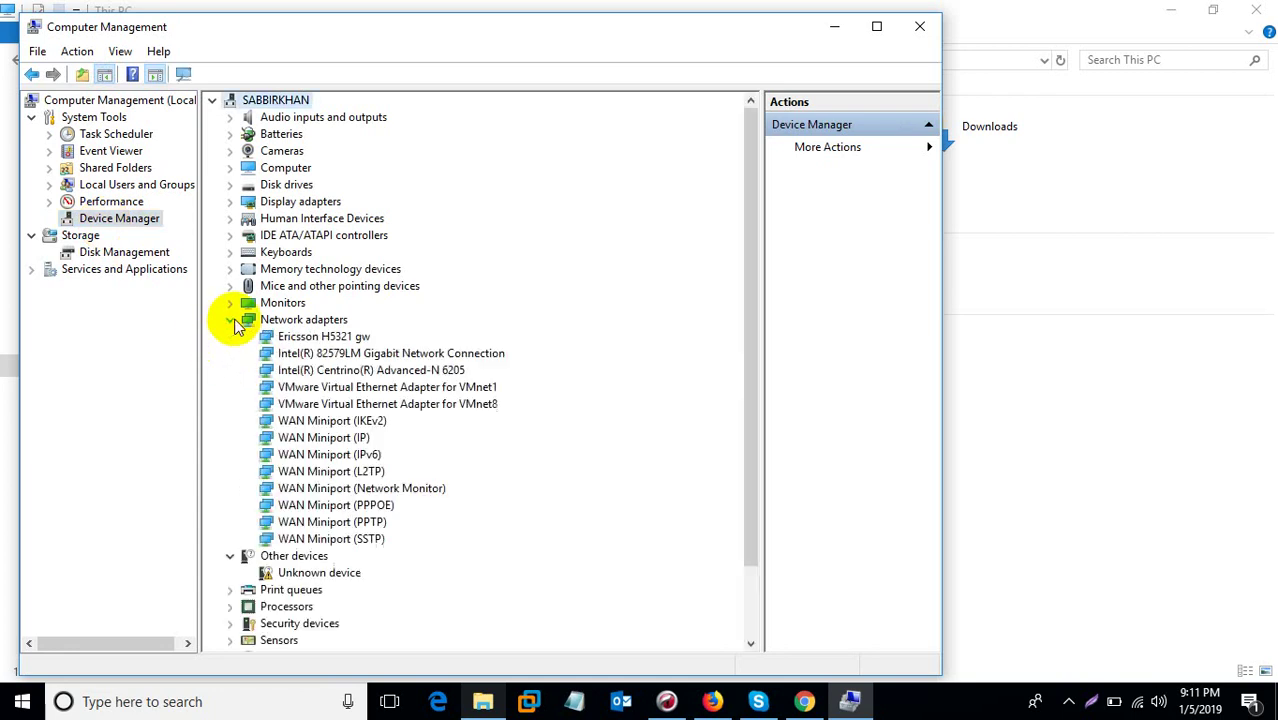
{"action": "left_click", "coordinate": [418, 354]}
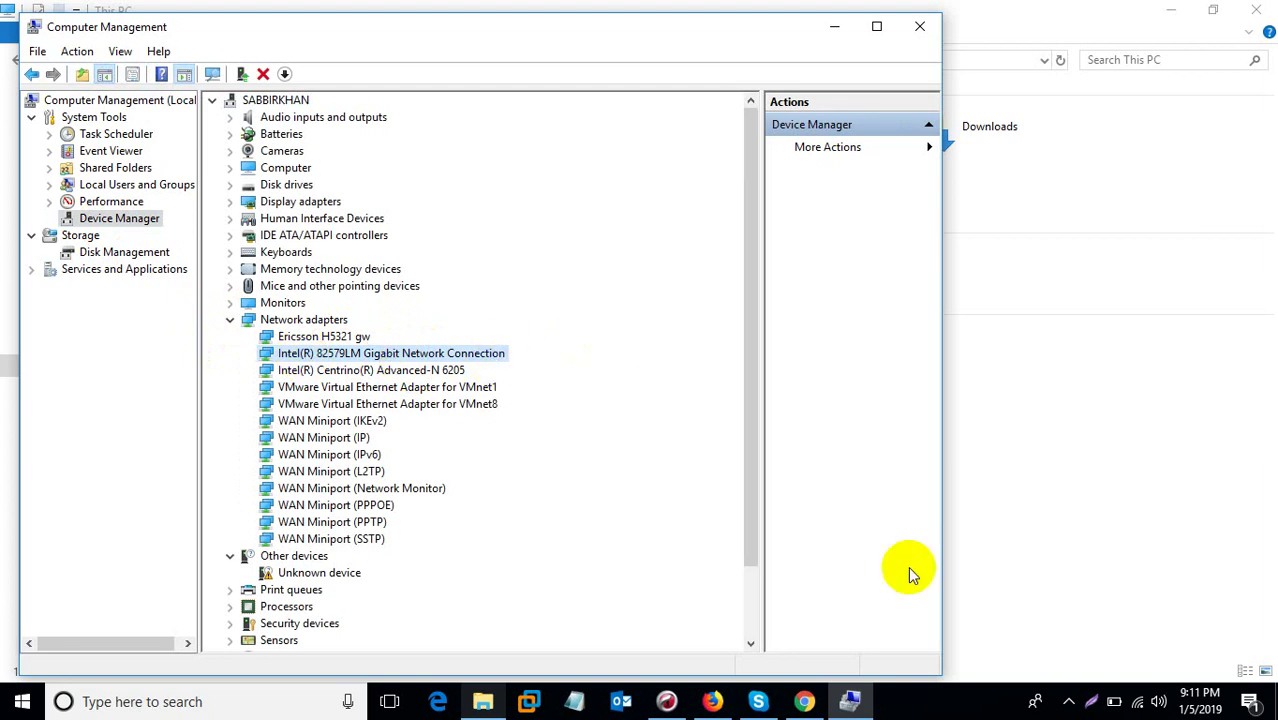
{"action": "left_click", "coordinate": [1069, 701]}
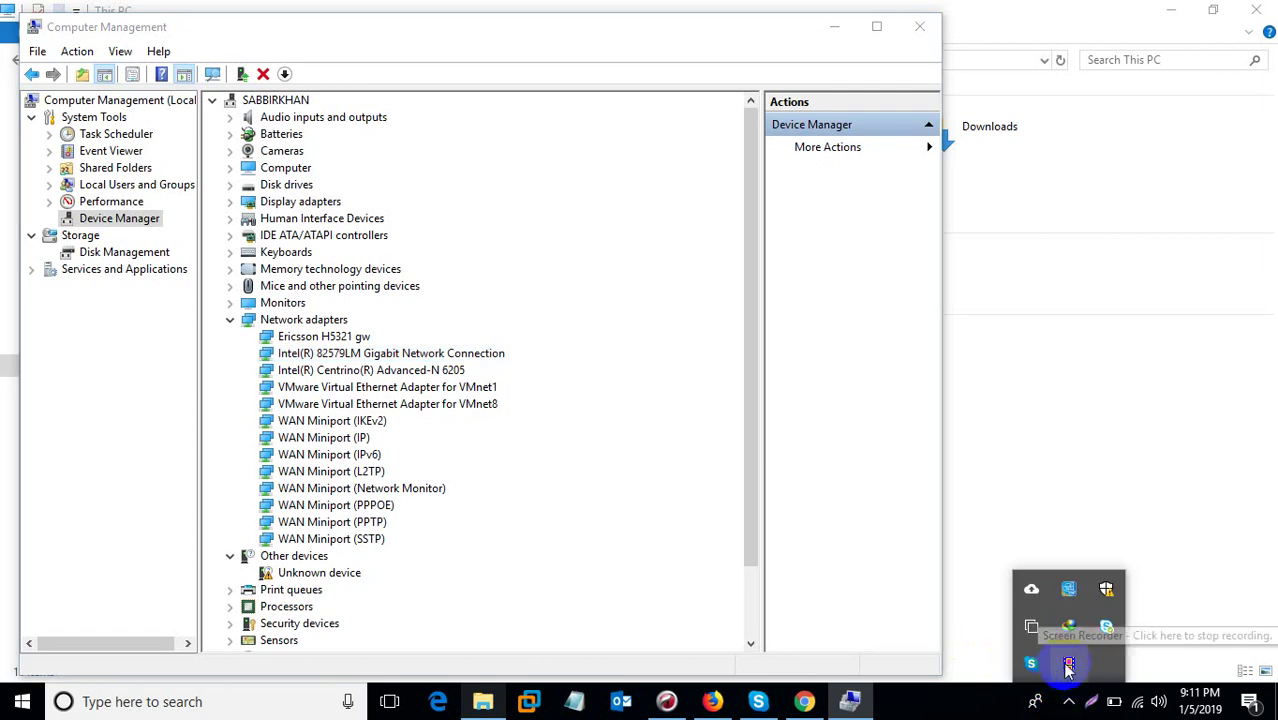
{"action": "left_click", "coordinate": [505, 473]}
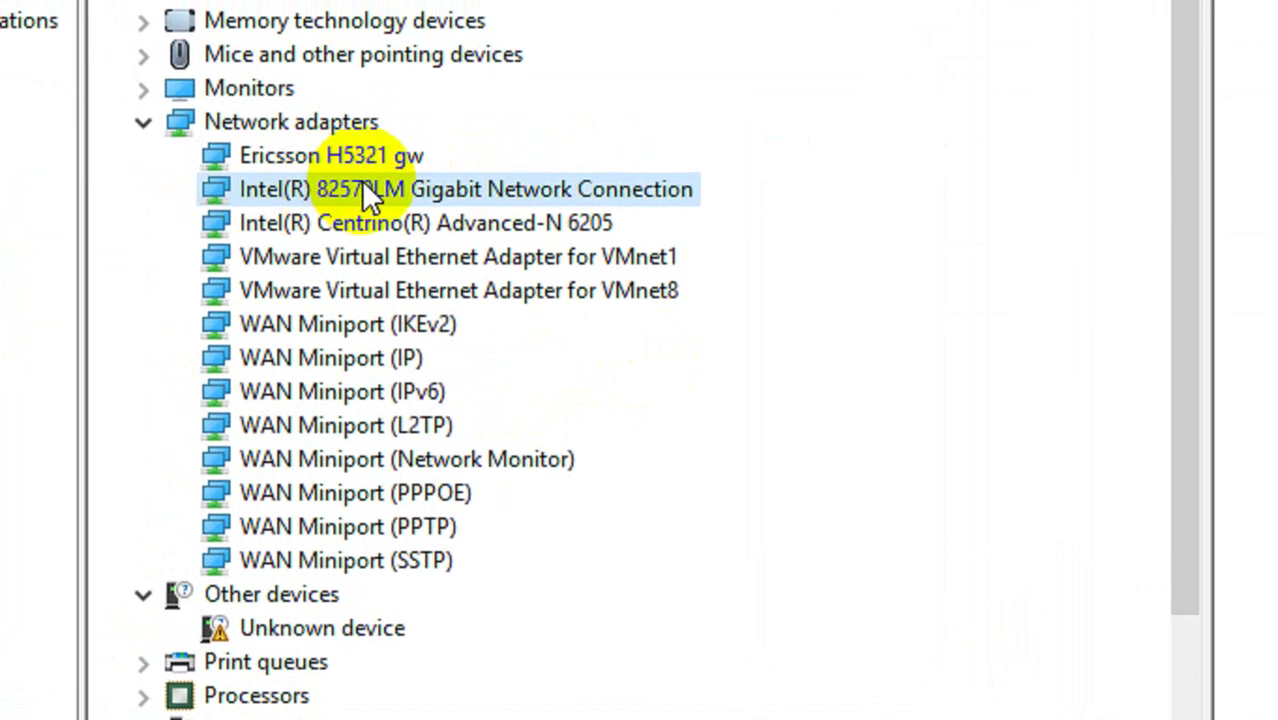
Step: Update the Intel(R) 82579LM Gigabit Network Connection driver by searching automatically for updated software, and close the wizard
{"action": "right_click", "coordinate": [362, 184]}
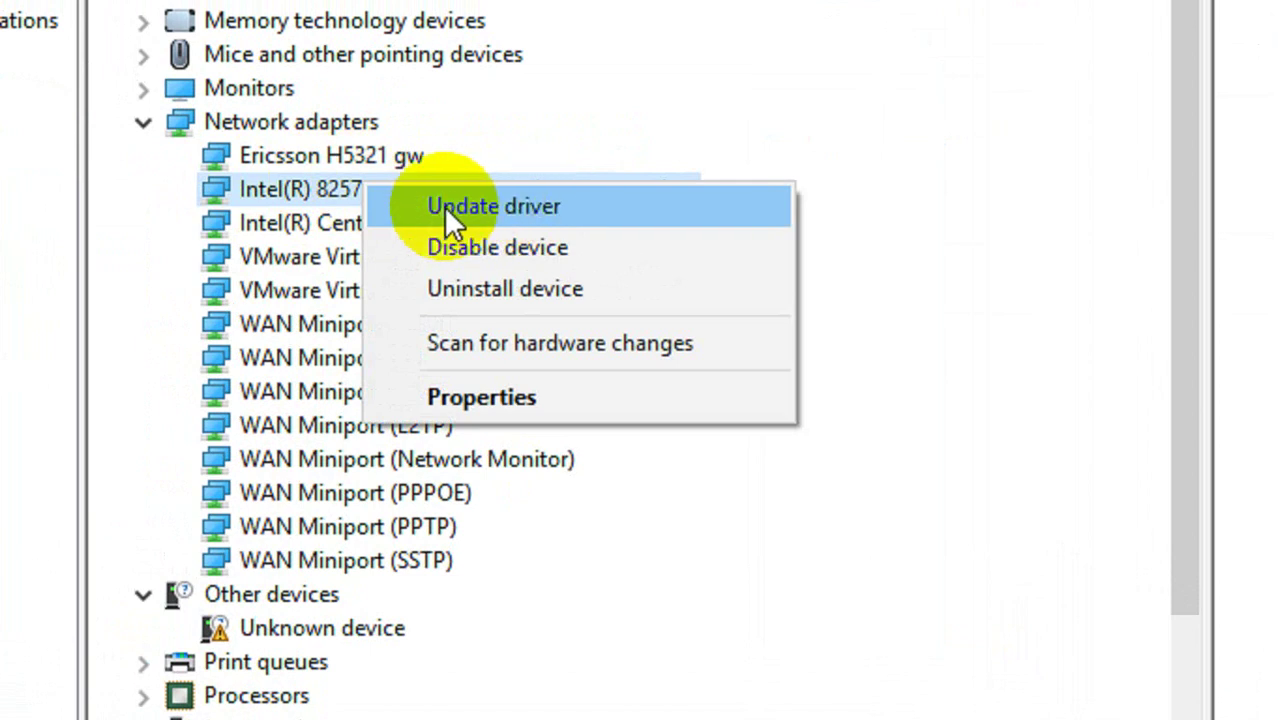
{"action": "left_click", "coordinate": [492, 203]}
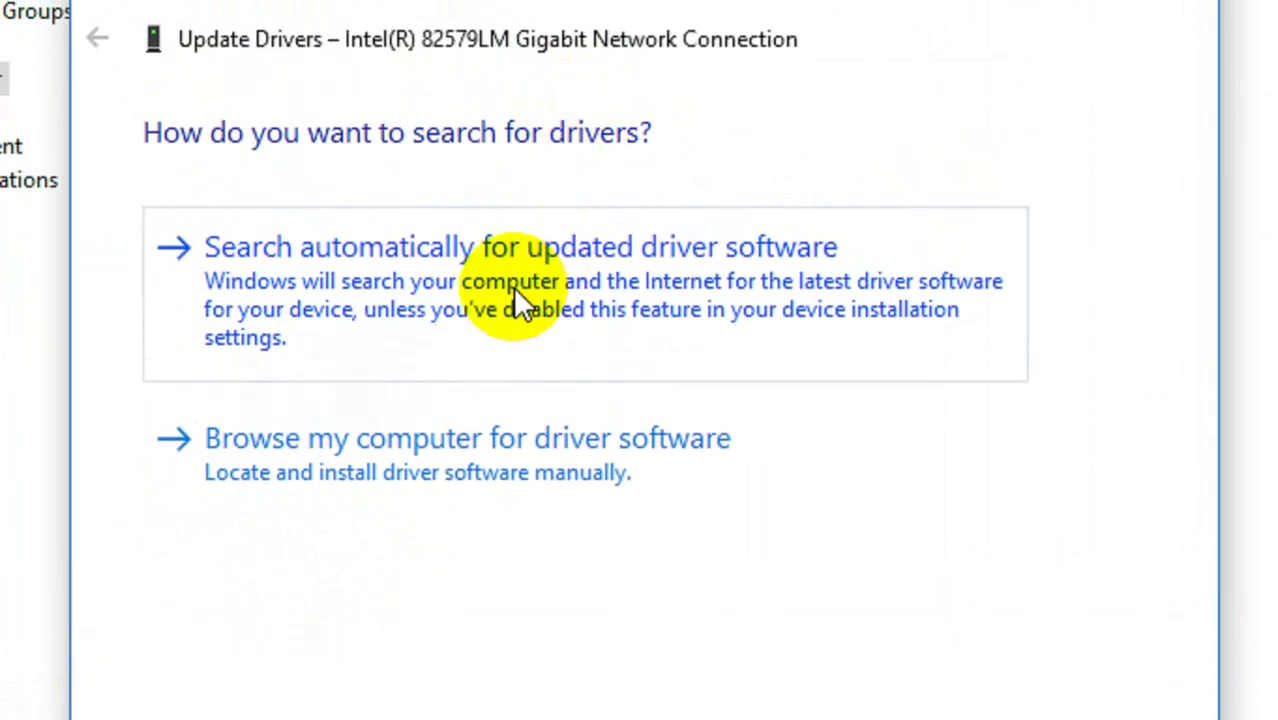
{"action": "left_click", "coordinate": [500, 304]}
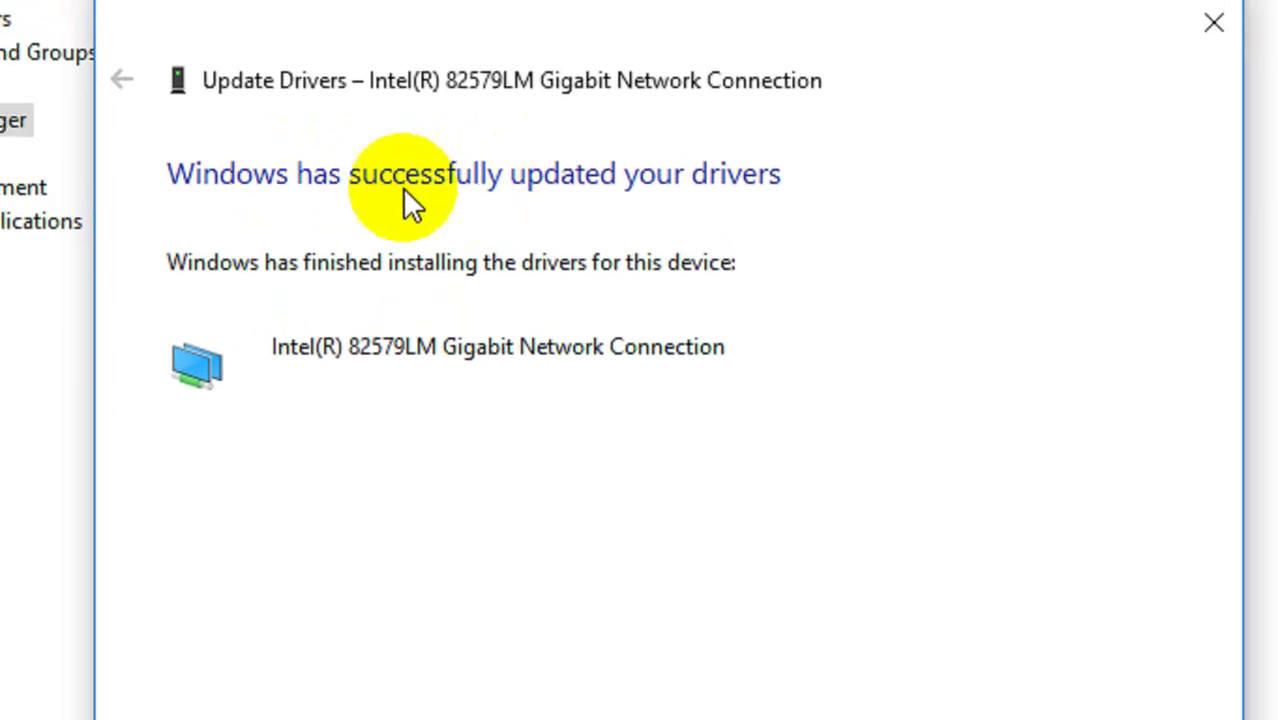
{"action": "left_click", "coordinate": [988, 568]}
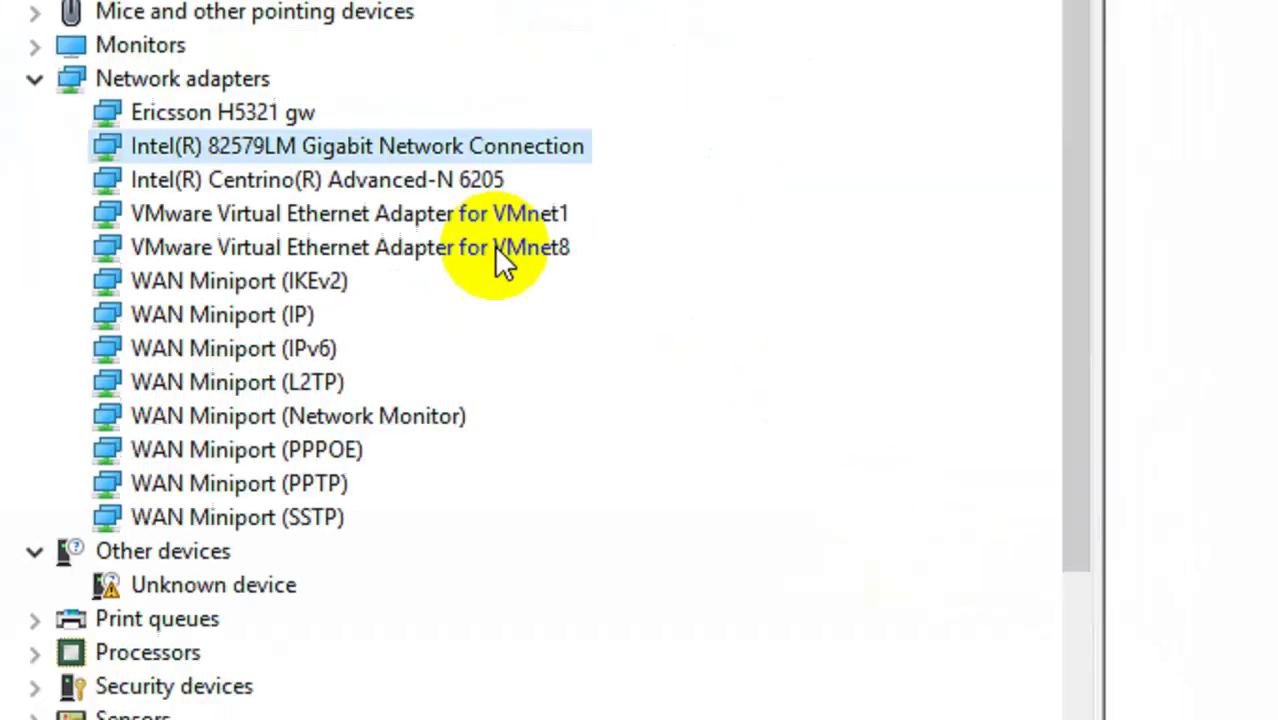
Step: Update the Intel(R) 82579LM driver manually from the available drivers on the computer, using the first compatible model, and close the wizard
{"action": "right_click", "coordinate": [238, 146]}
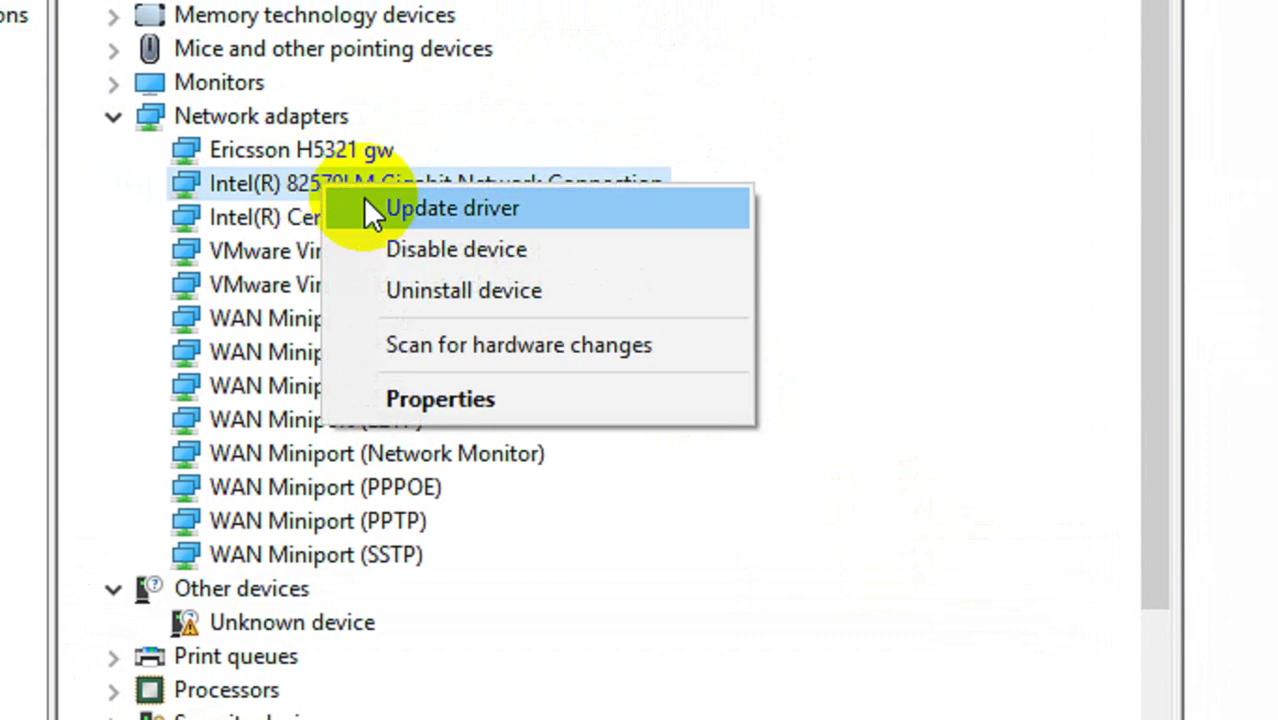
{"action": "left_click", "coordinate": [672, 212]}
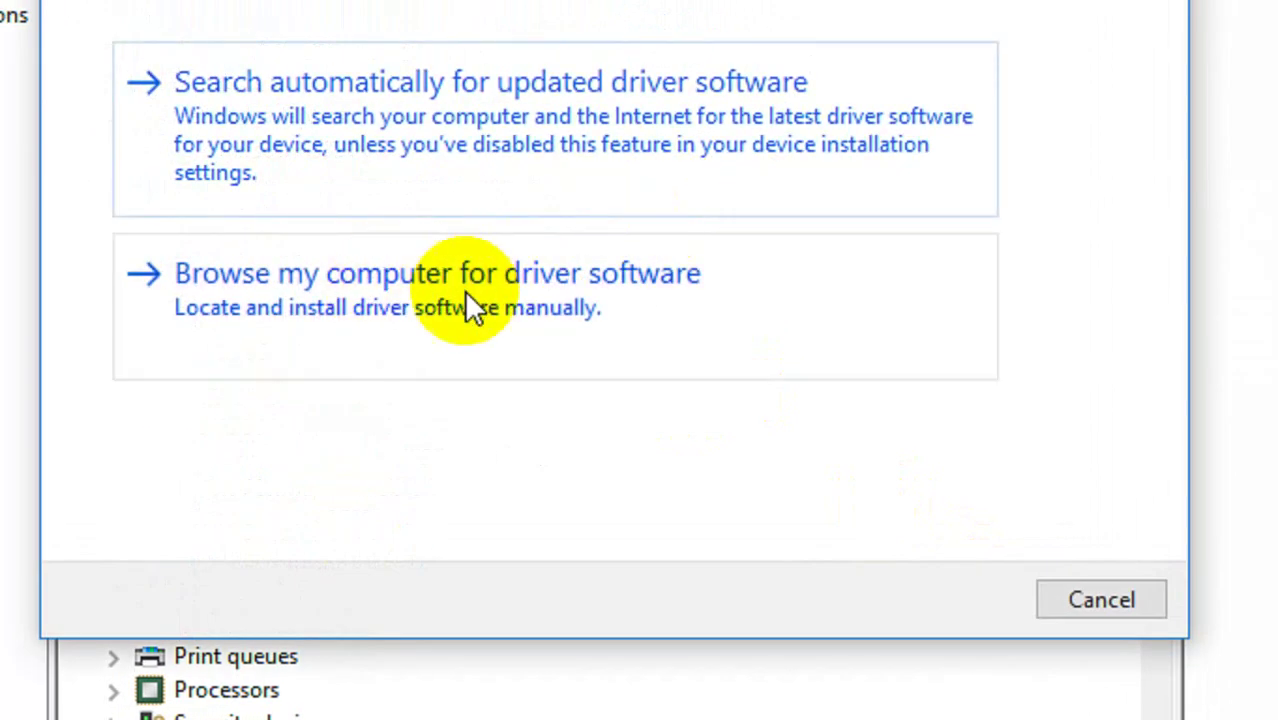
{"action": "left_click", "coordinate": [432, 300]}
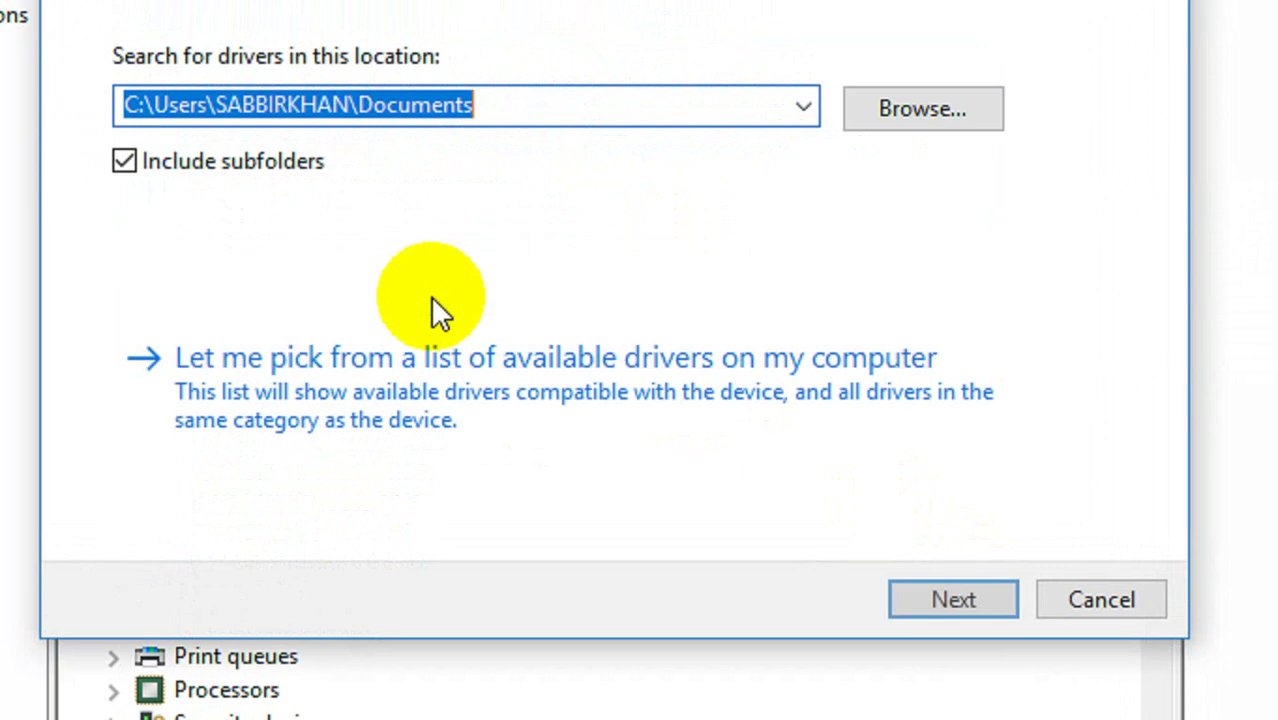
{"action": "left_click", "coordinate": [497, 370]}
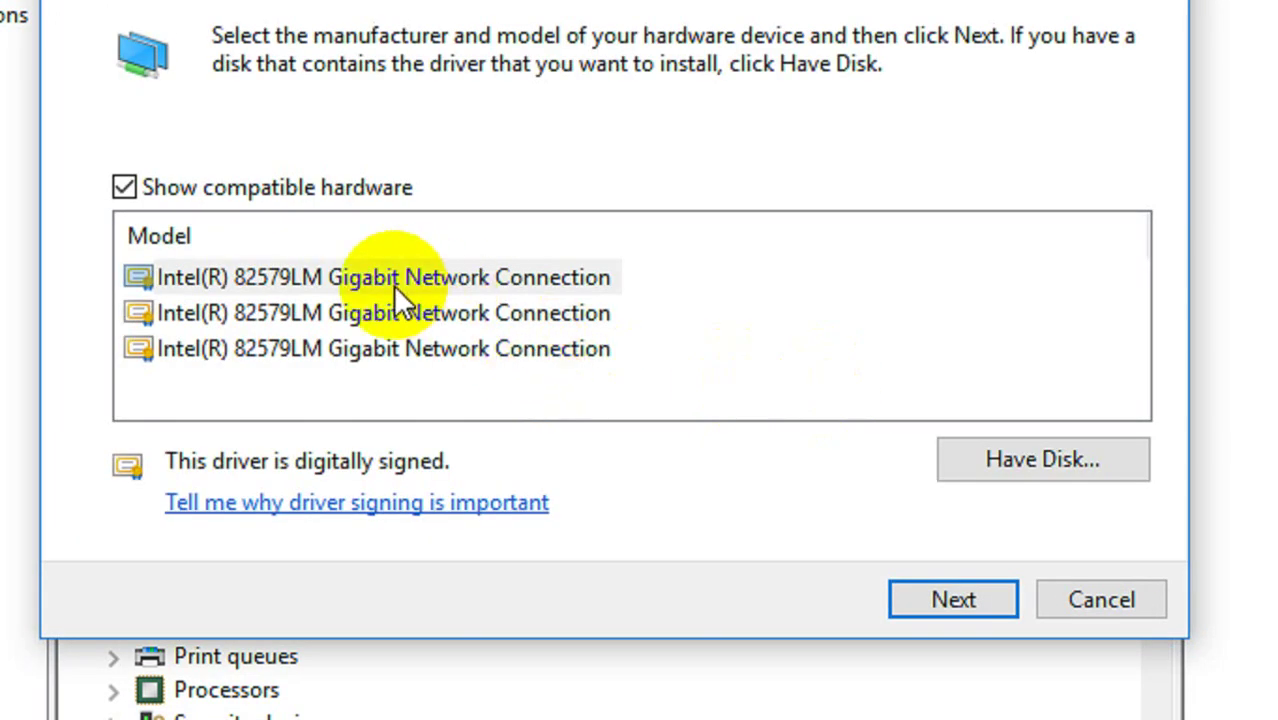
{"action": "left_click", "coordinate": [425, 285]}
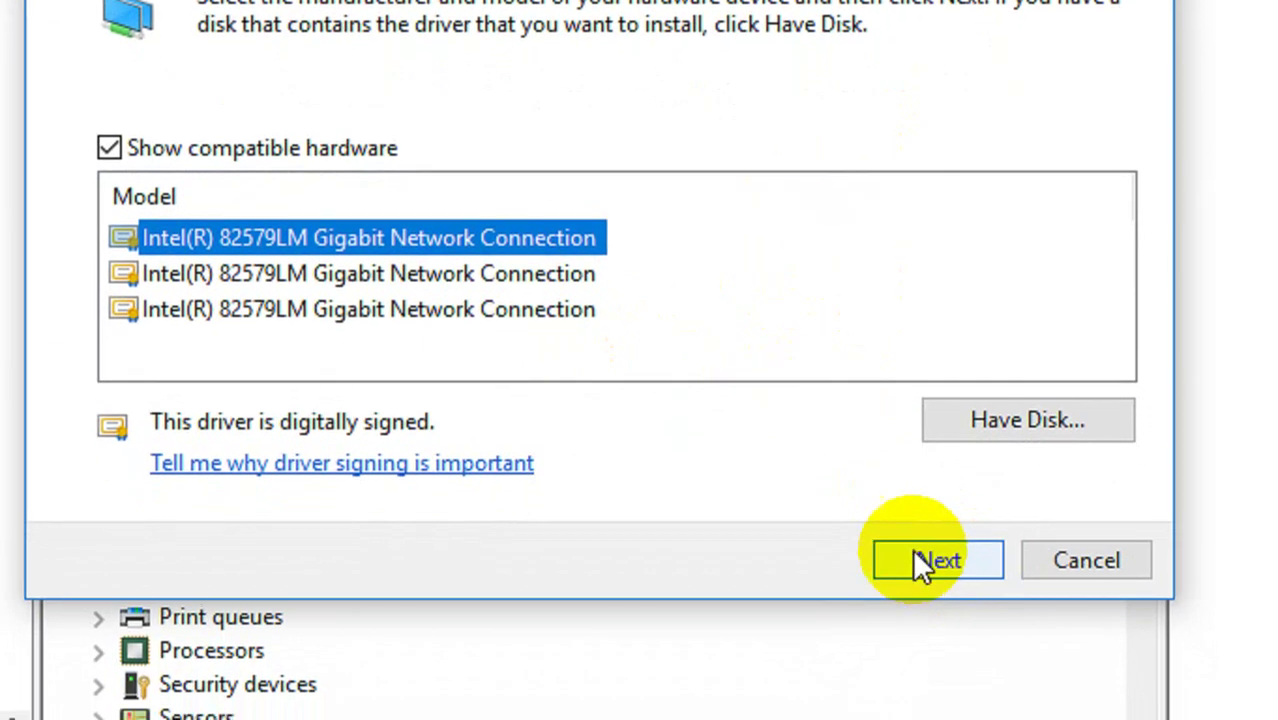
{"action": "left_click", "coordinate": [958, 600]}
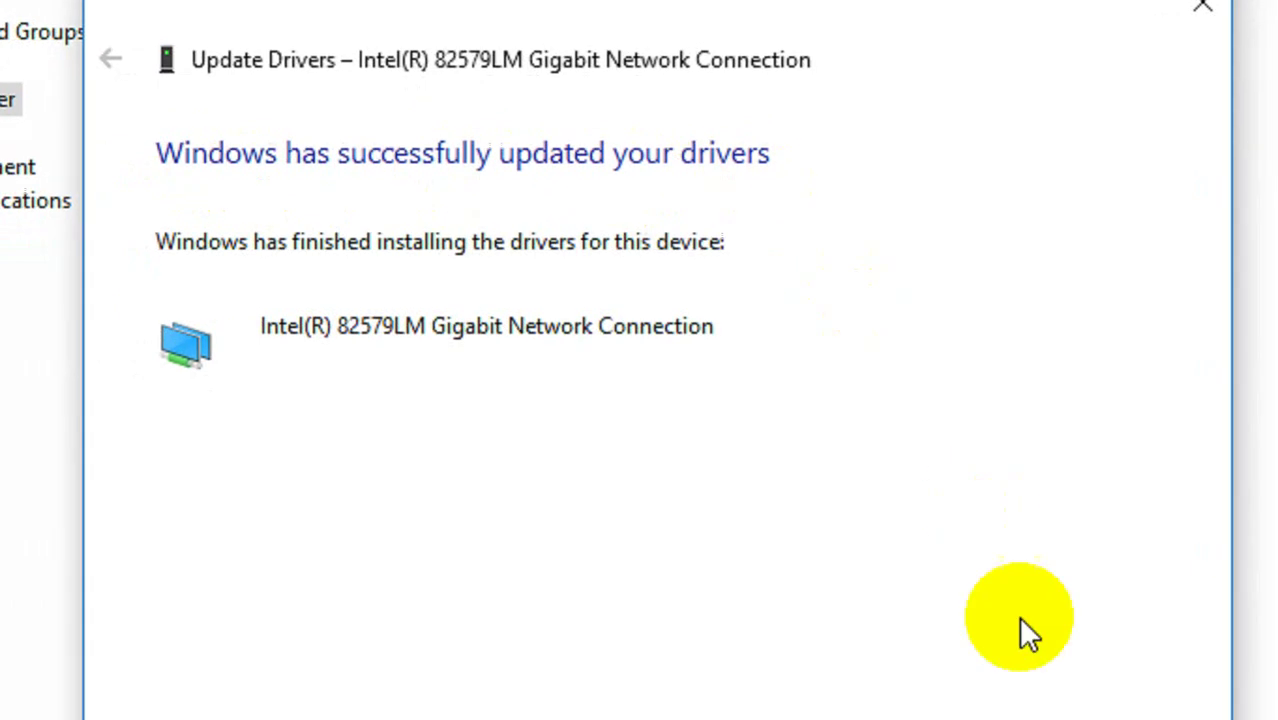
{"action": "left_click", "coordinate": [1142, 719]}
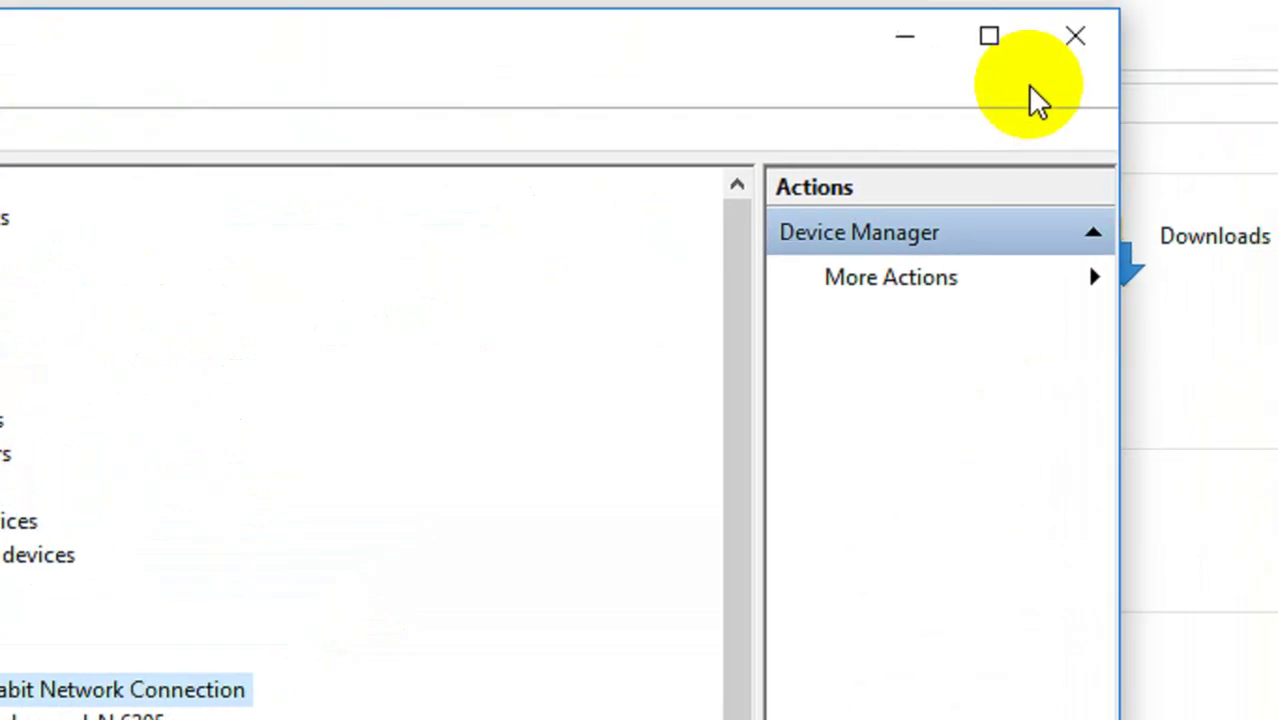
Step: Close Computer Management and File Explorer, and search Windows for "troubleshoot" to open the Troubleshoot settings
{"action": "left_click", "coordinate": [1075, 38]}
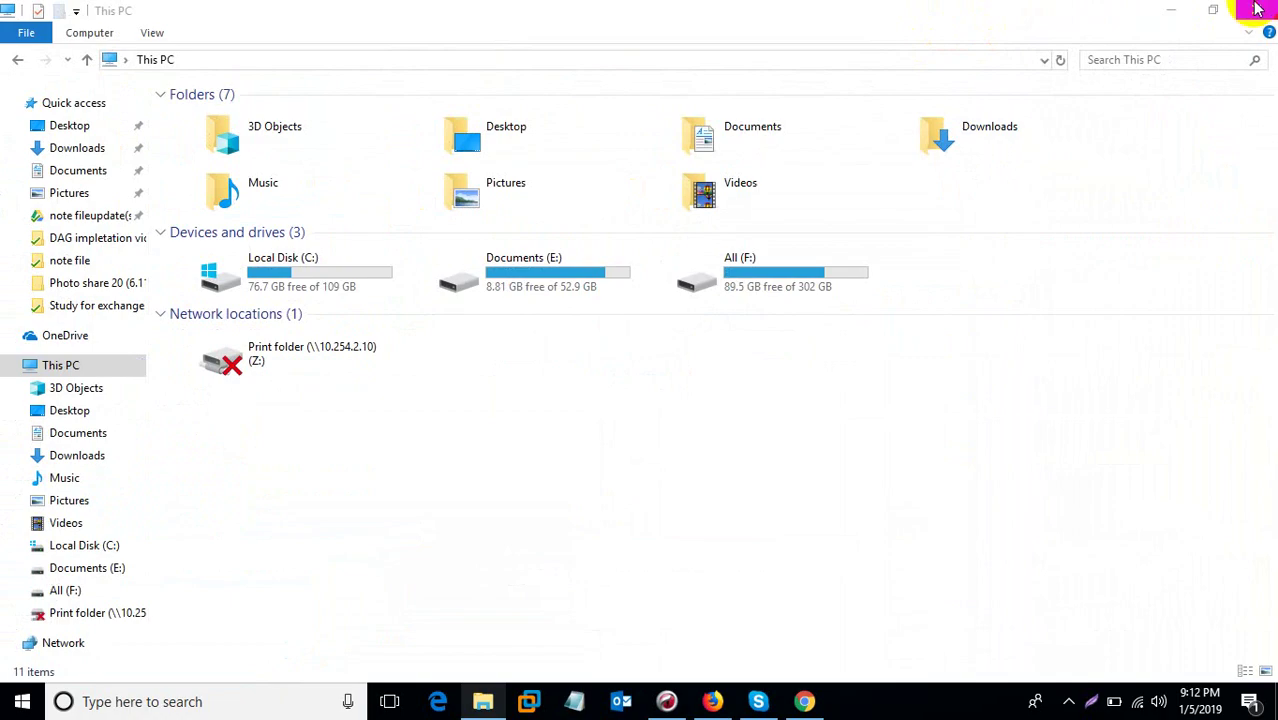
{"action": "left_click", "coordinate": [1257, 9]}
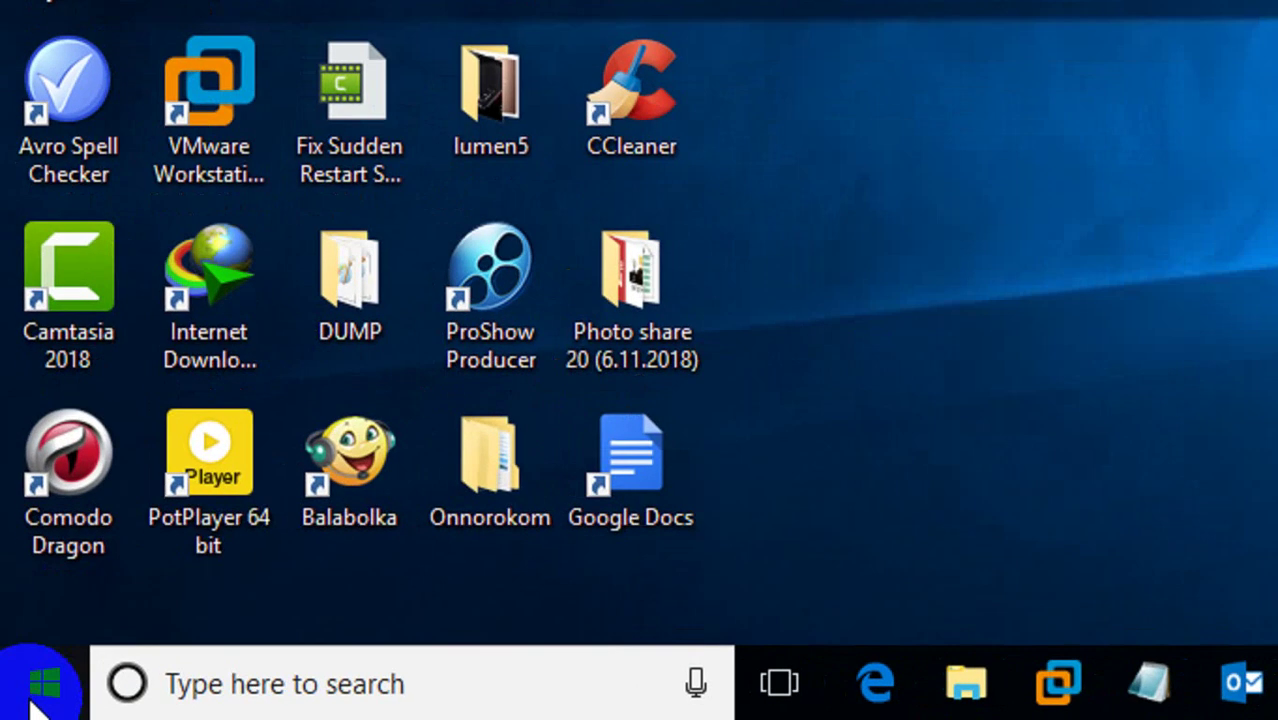
{"action": "left_click", "coordinate": [20, 703]}
{"action": "left_click", "coordinate": [238, 688]}
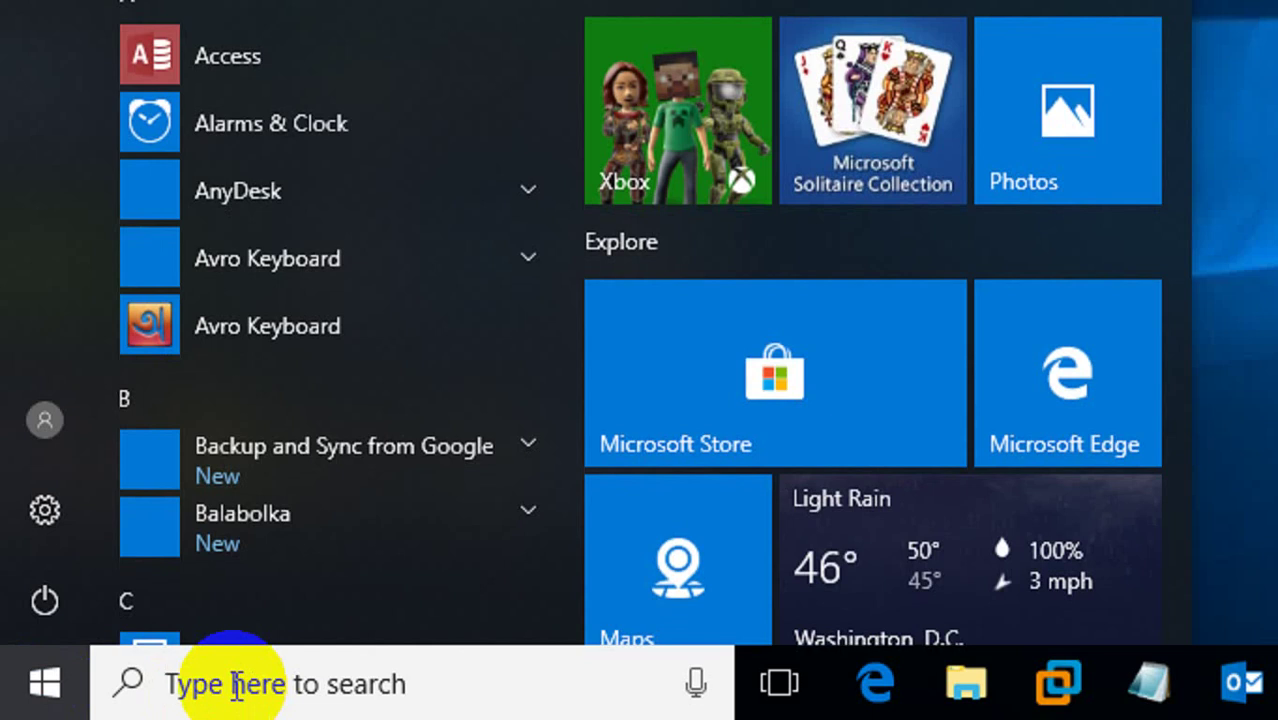
{"action": "type", "text": "t"}
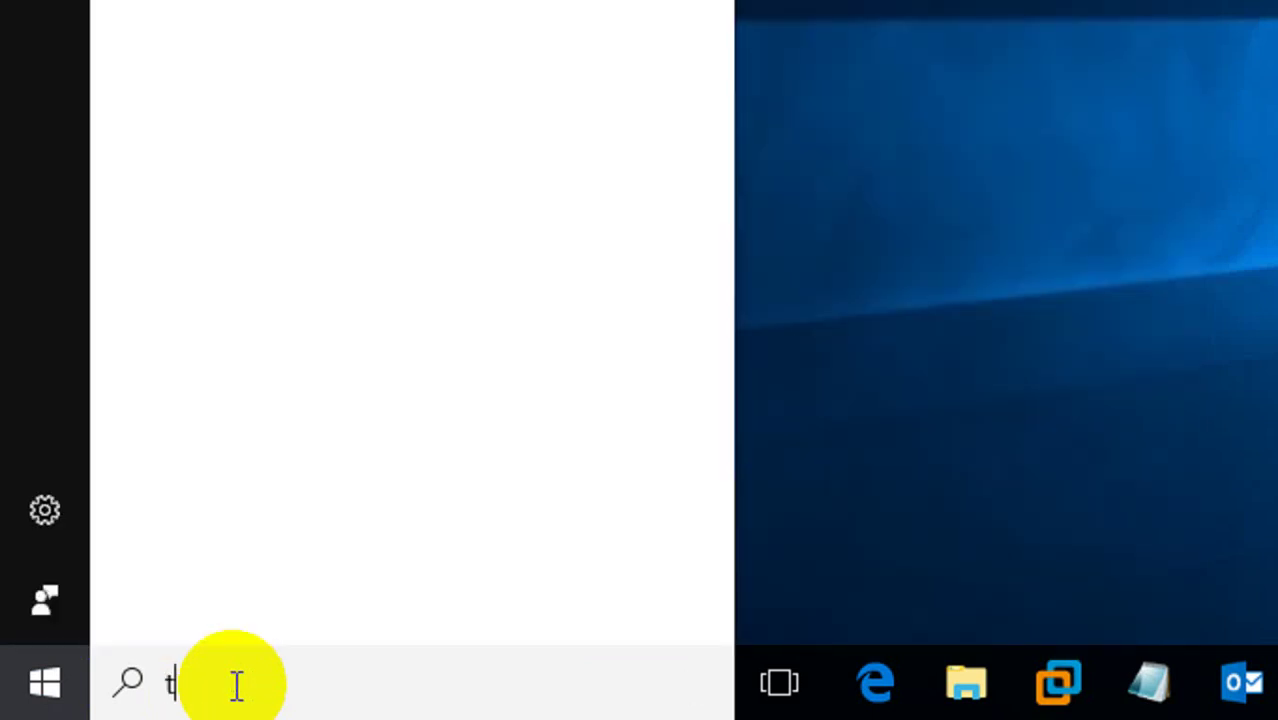
{"action": "type", "text": "rou"}
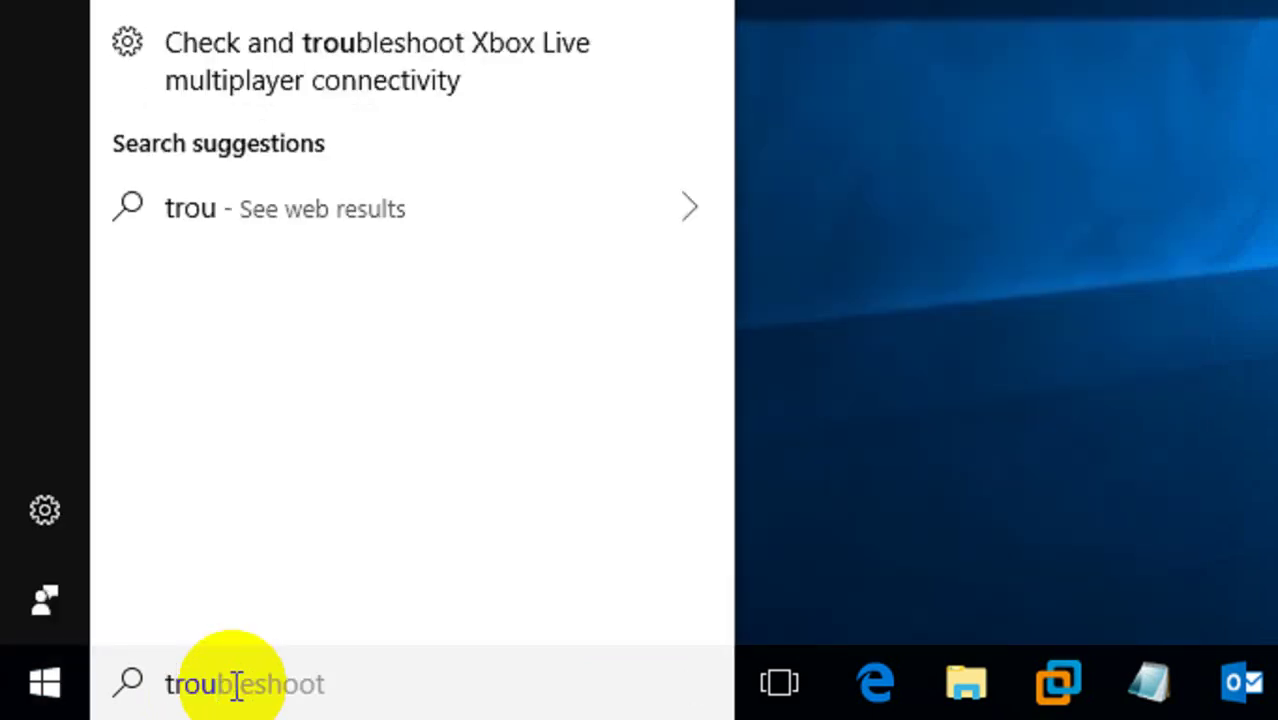
{"action": "type", "text": "blesho"}
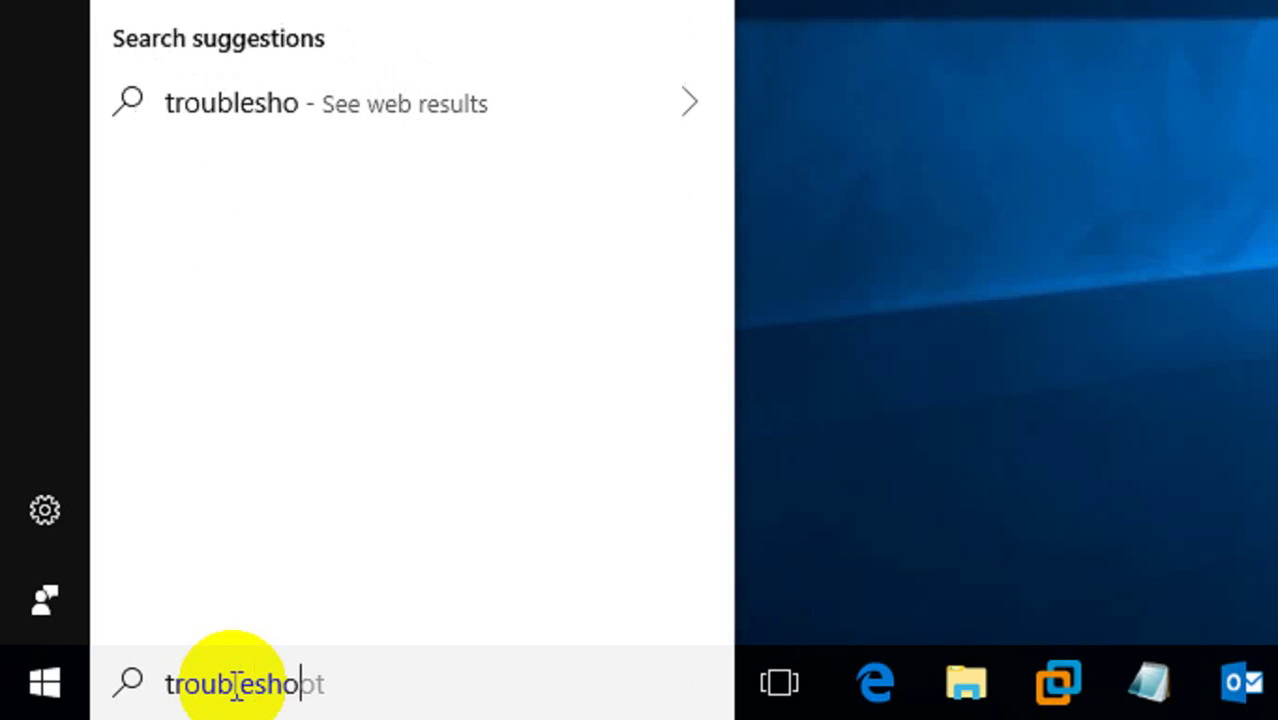
{"action": "type", "text": "ot"}
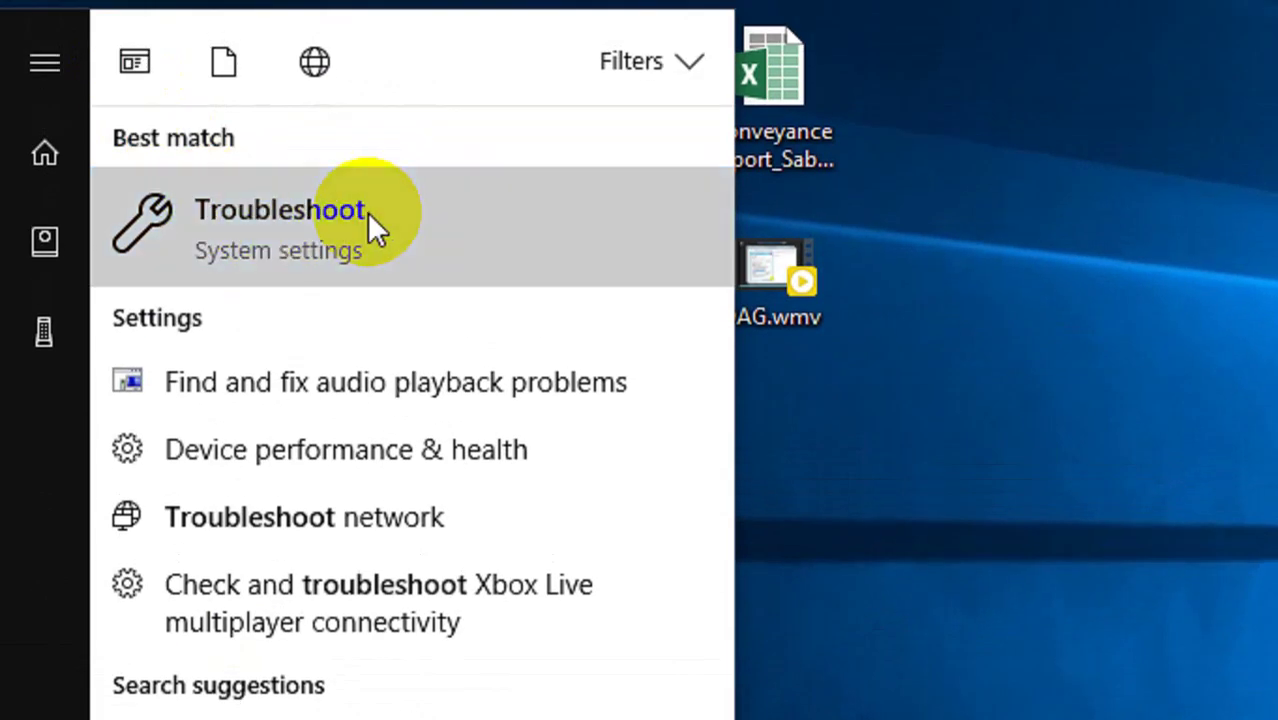
{"action": "left_click", "coordinate": [492, 242]}
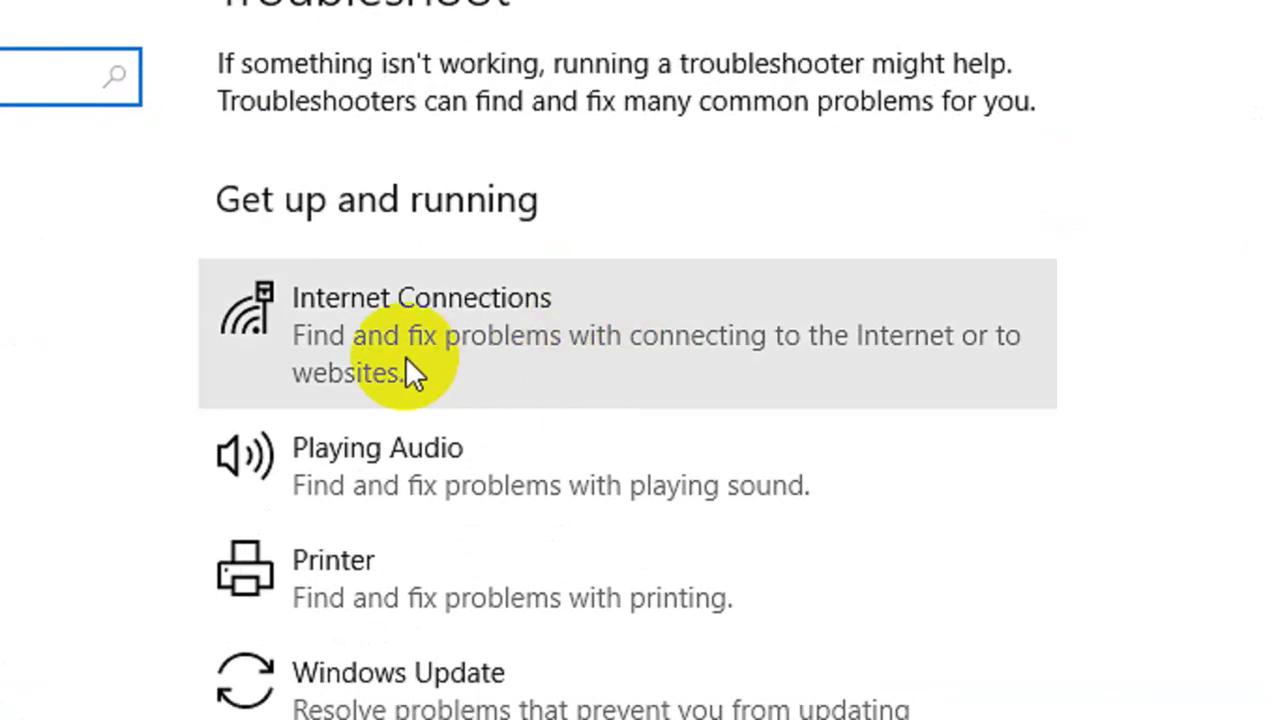
Step: Run the Internet Connections troubleshooter on the connection to the Internet and close it when finished
{"action": "left_click", "coordinate": [491, 360]}
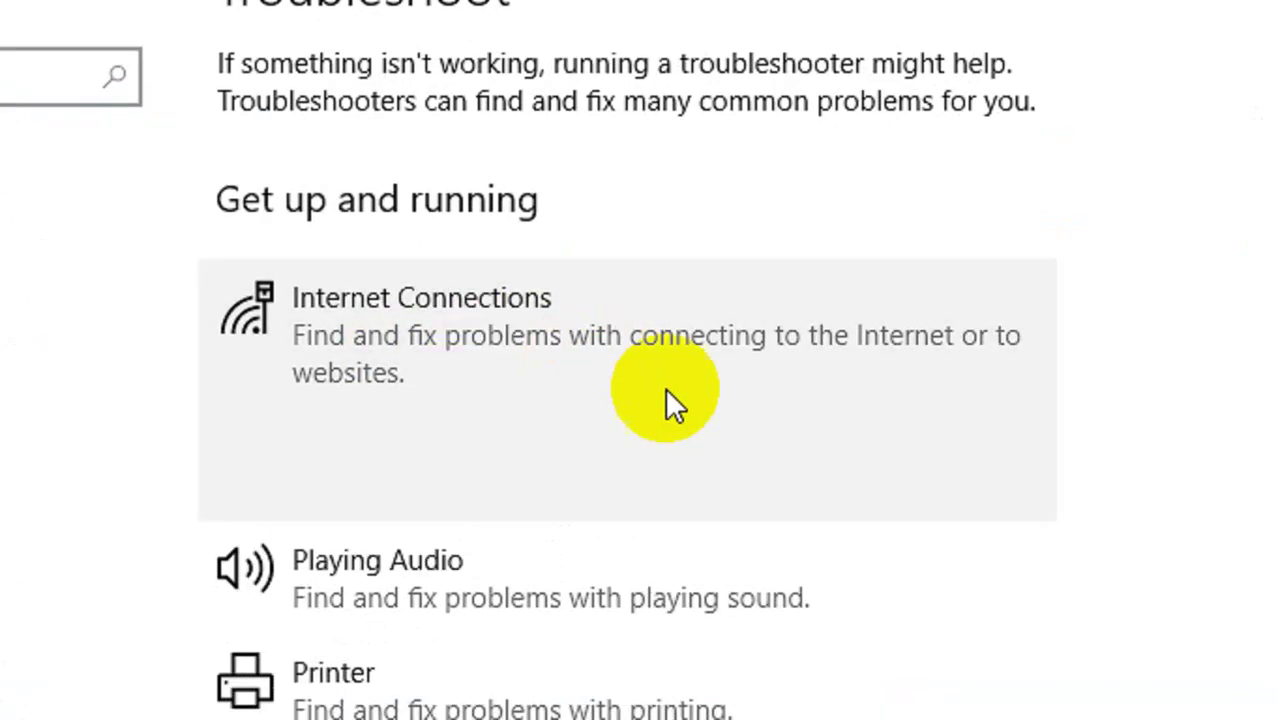
{"action": "left_click", "coordinate": [846, 477]}
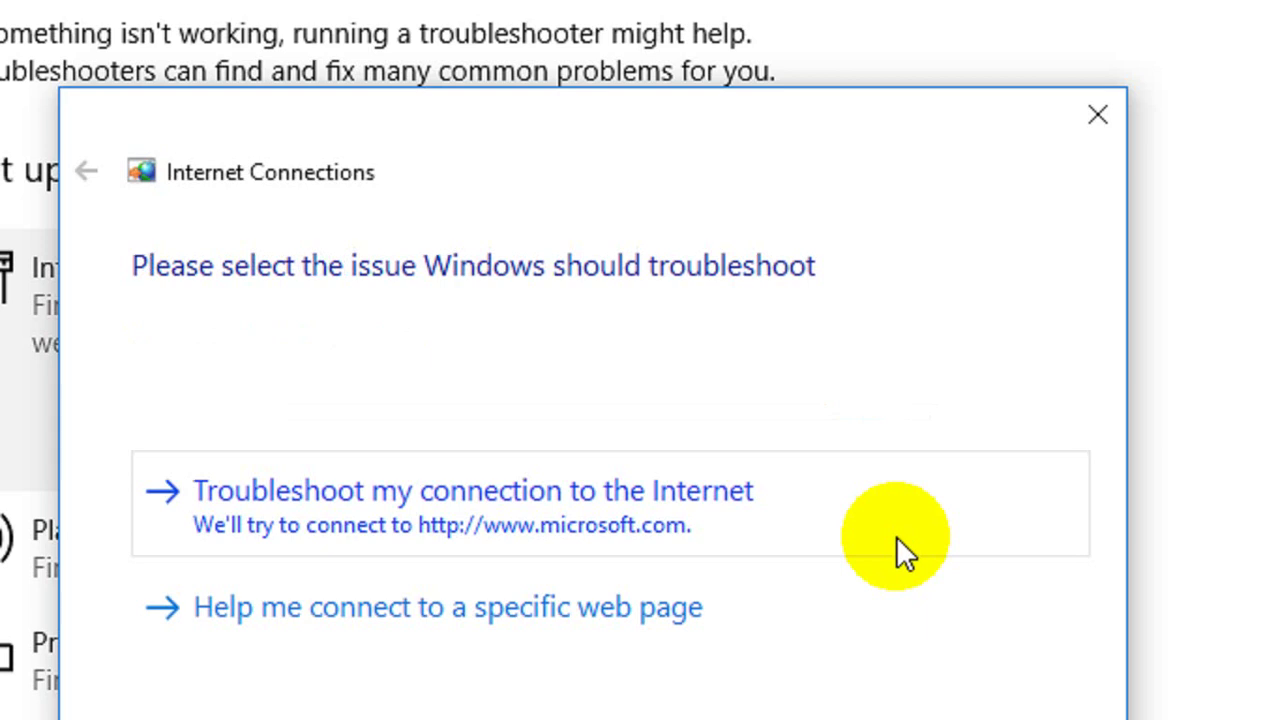
{"action": "left_click", "coordinate": [590, 533]}
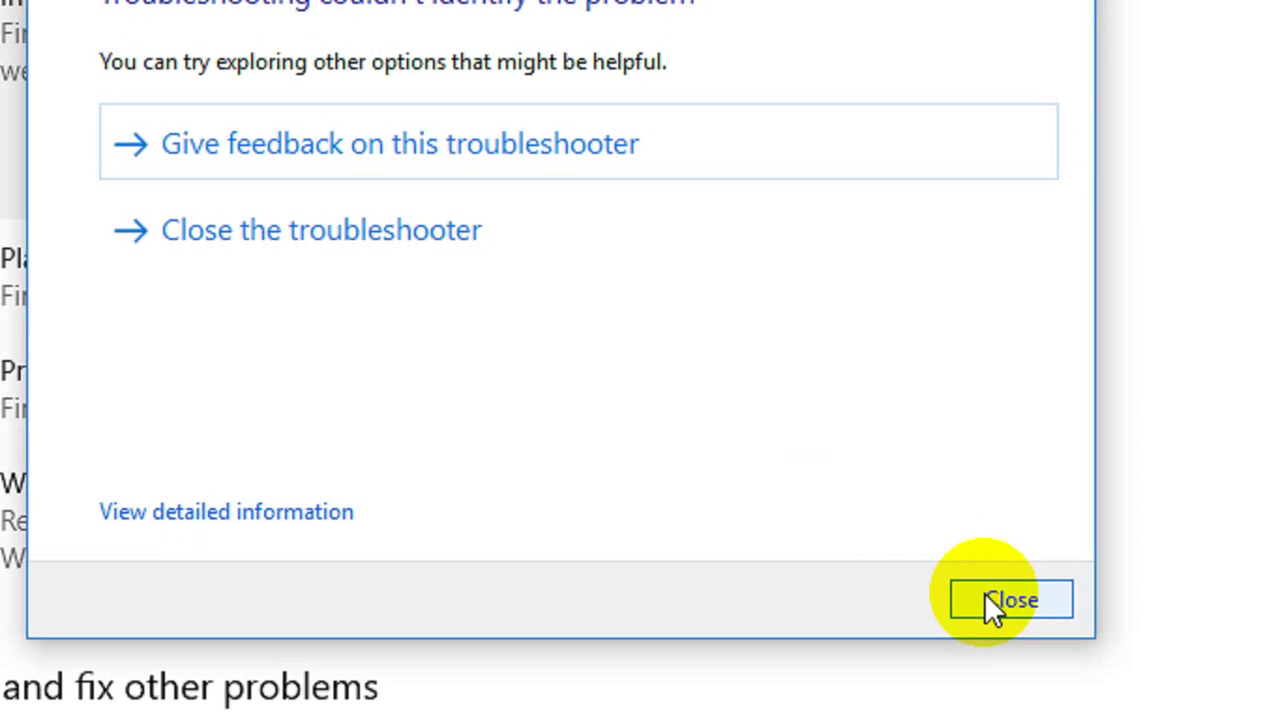
{"action": "left_click", "coordinate": [1040, 715]}
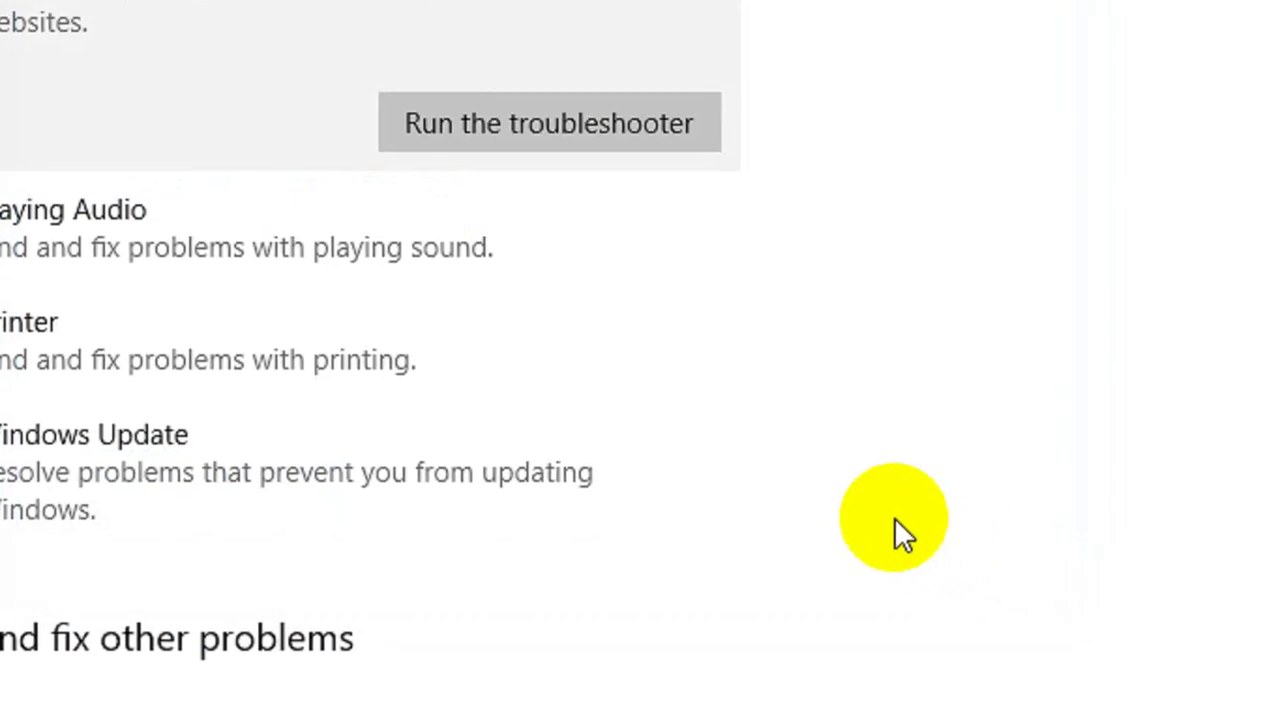
Step: Run the Network Adapter troubleshooter for all network adapters and close it when finished
{"action": "scroll", "coordinate": [314, 456], "scroll_direction": "down", "scroll_amount": 8}
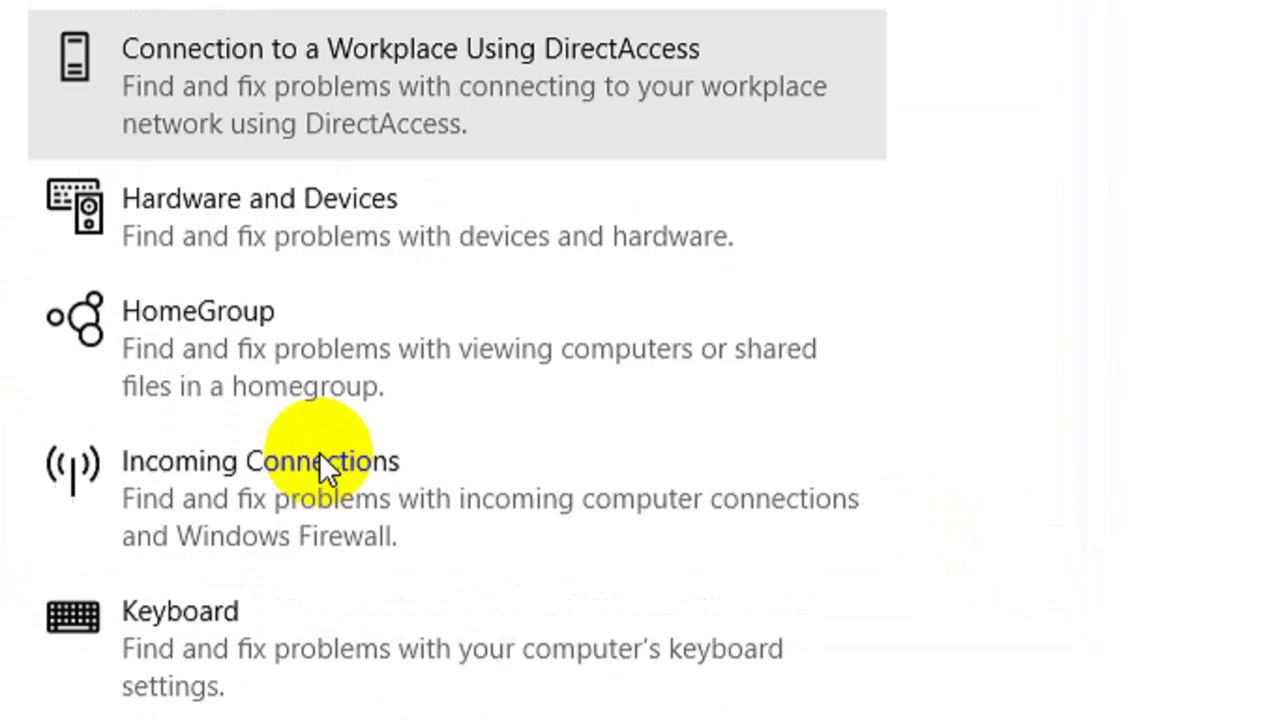
{"action": "scroll", "coordinate": [319, 451], "scroll_direction": "down", "scroll_amount": 5}
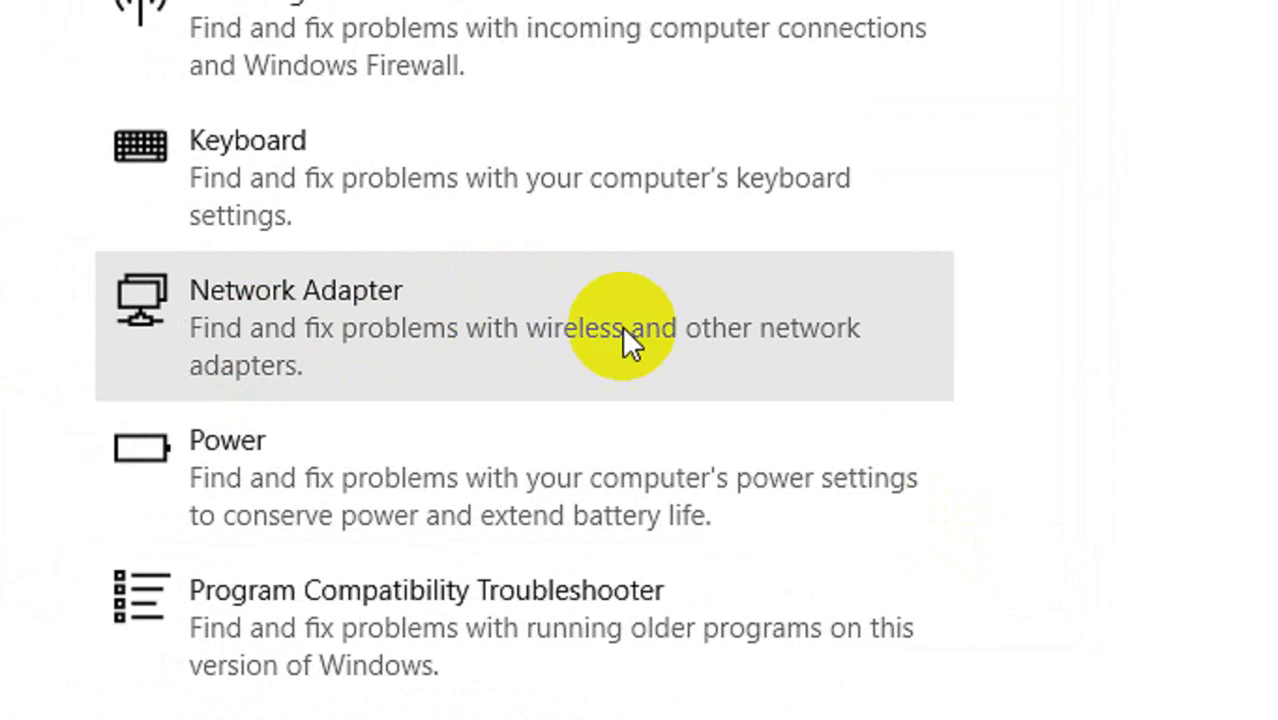
{"action": "left_click", "coordinate": [453, 331]}
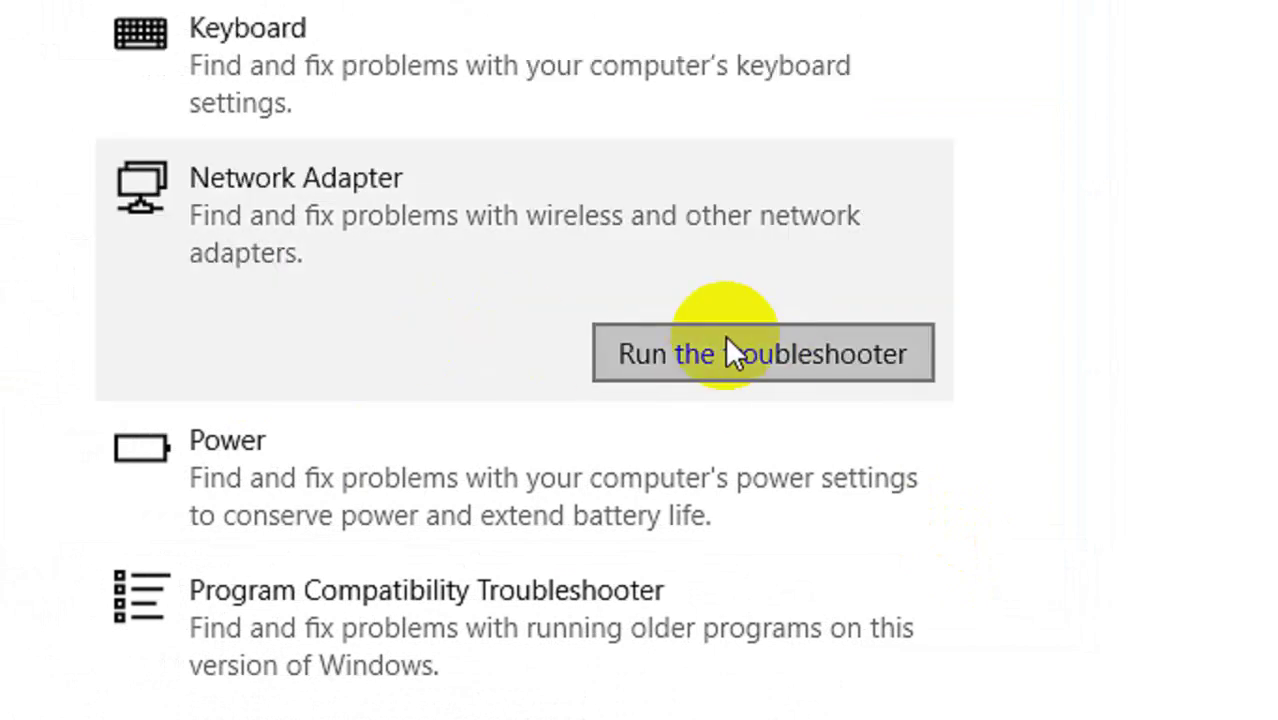
{"action": "left_click", "coordinate": [700, 358]}
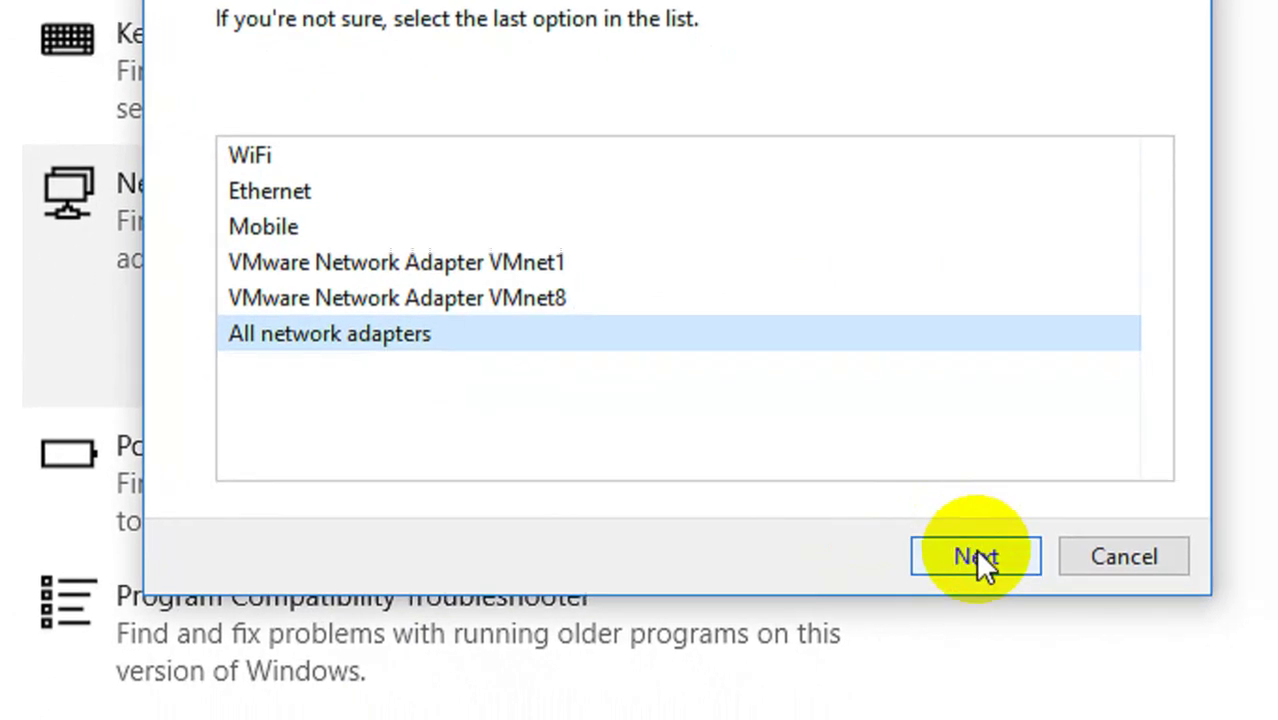
{"action": "left_click", "coordinate": [985, 574]}
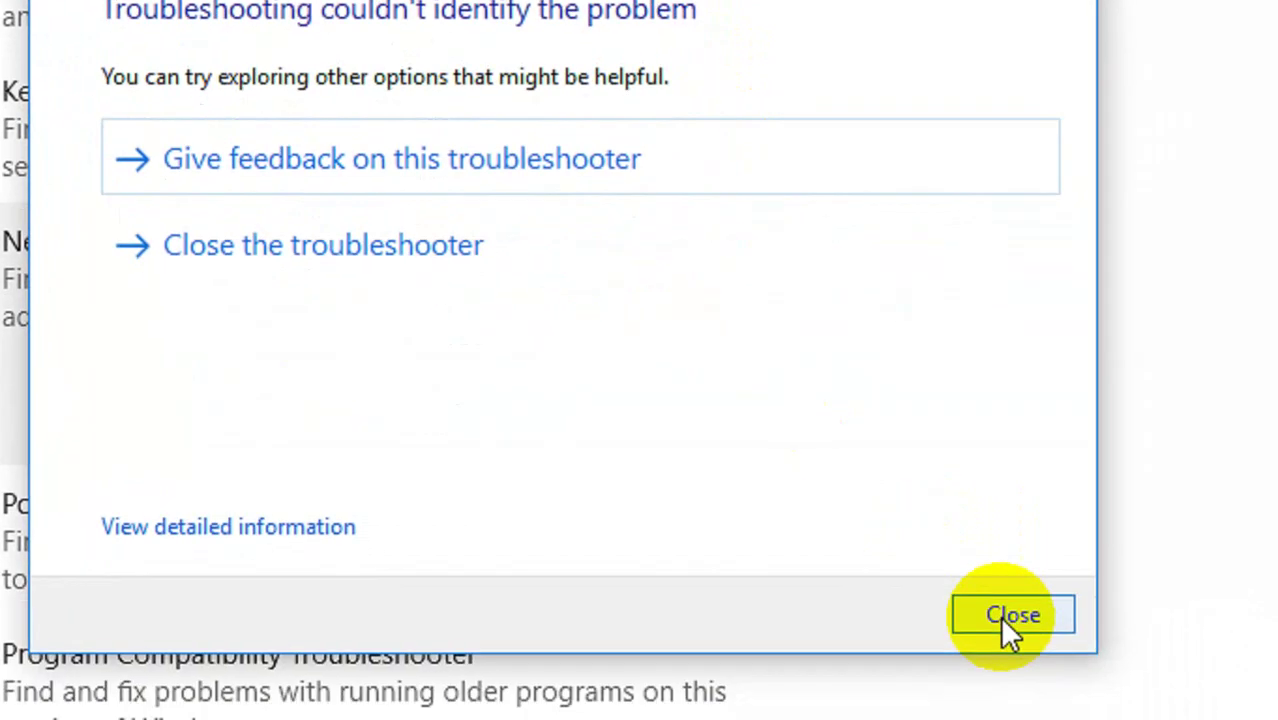
{"action": "left_click", "coordinate": [1005, 615]}
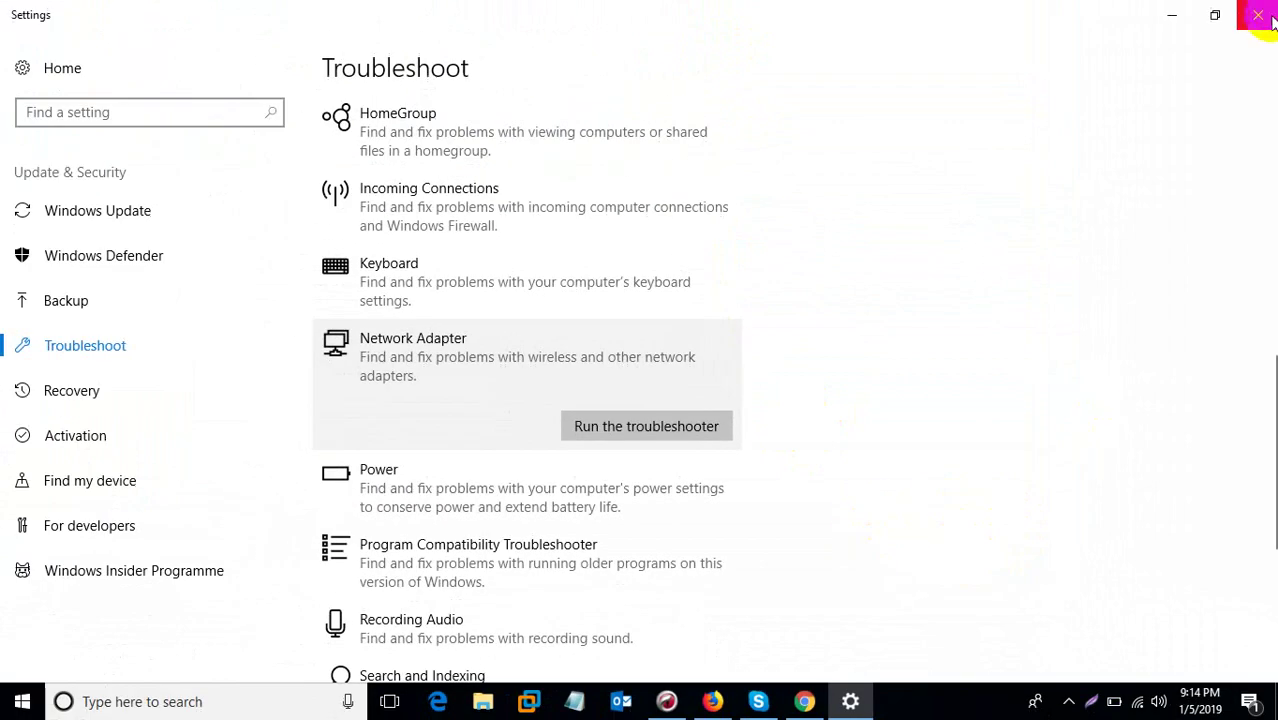
Step: Close the Troubleshoot settings, search Windows for "cmd" and run Command Prompt as administrator
{"action": "left_click", "coordinate": [1268, 16]}
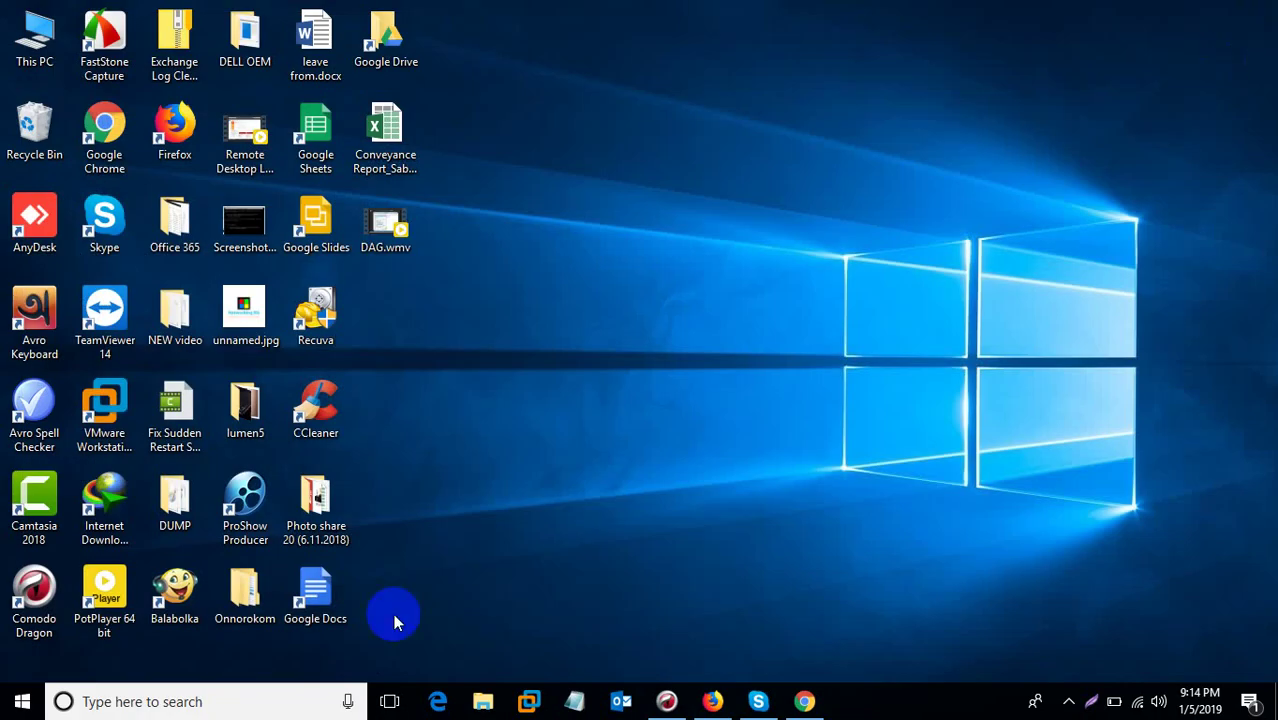
{"action": "left_click", "coordinate": [22, 701]}
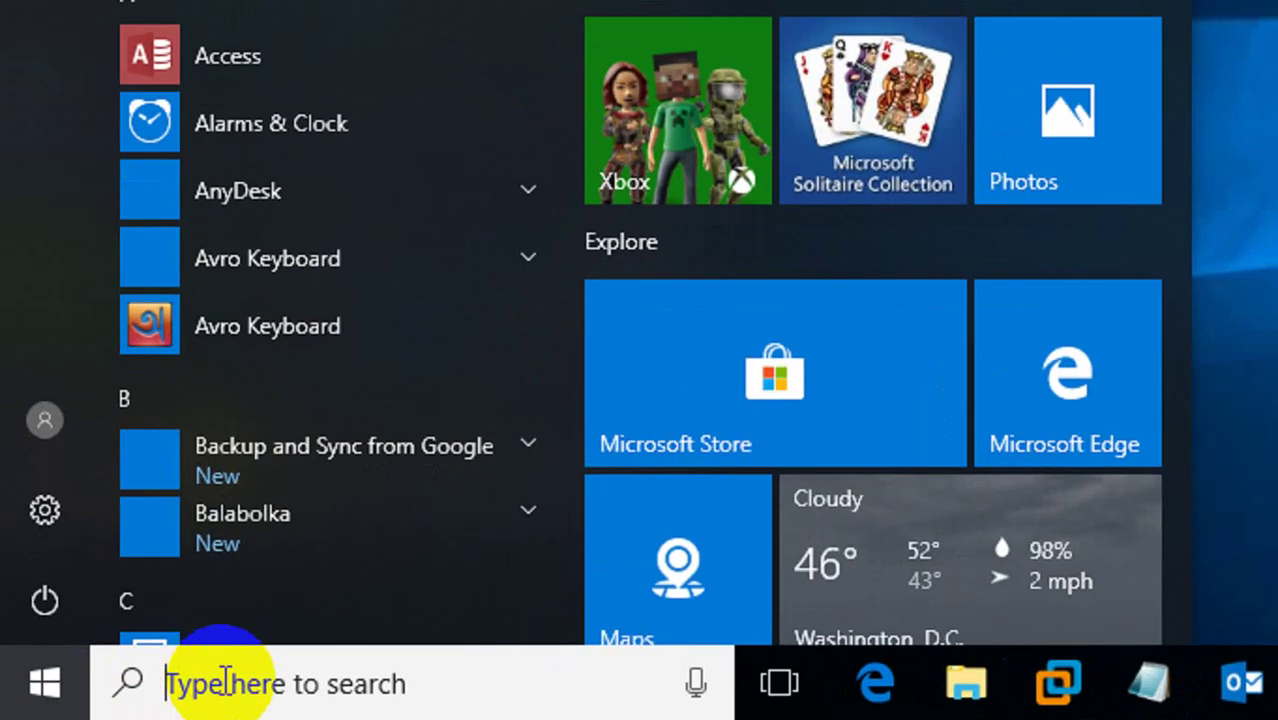
{"action": "left_click", "coordinate": [225, 683]}
{"action": "type", "text": "cmd"}
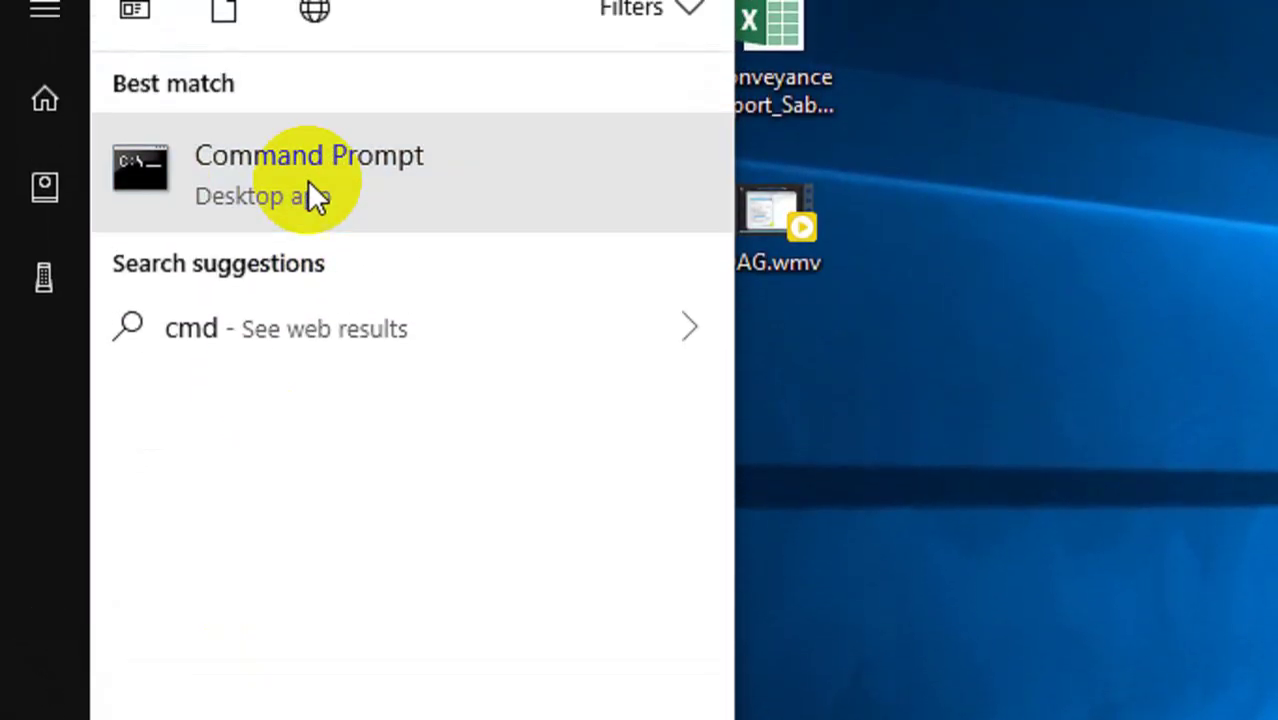
{"action": "right_click", "coordinate": [308, 163]}
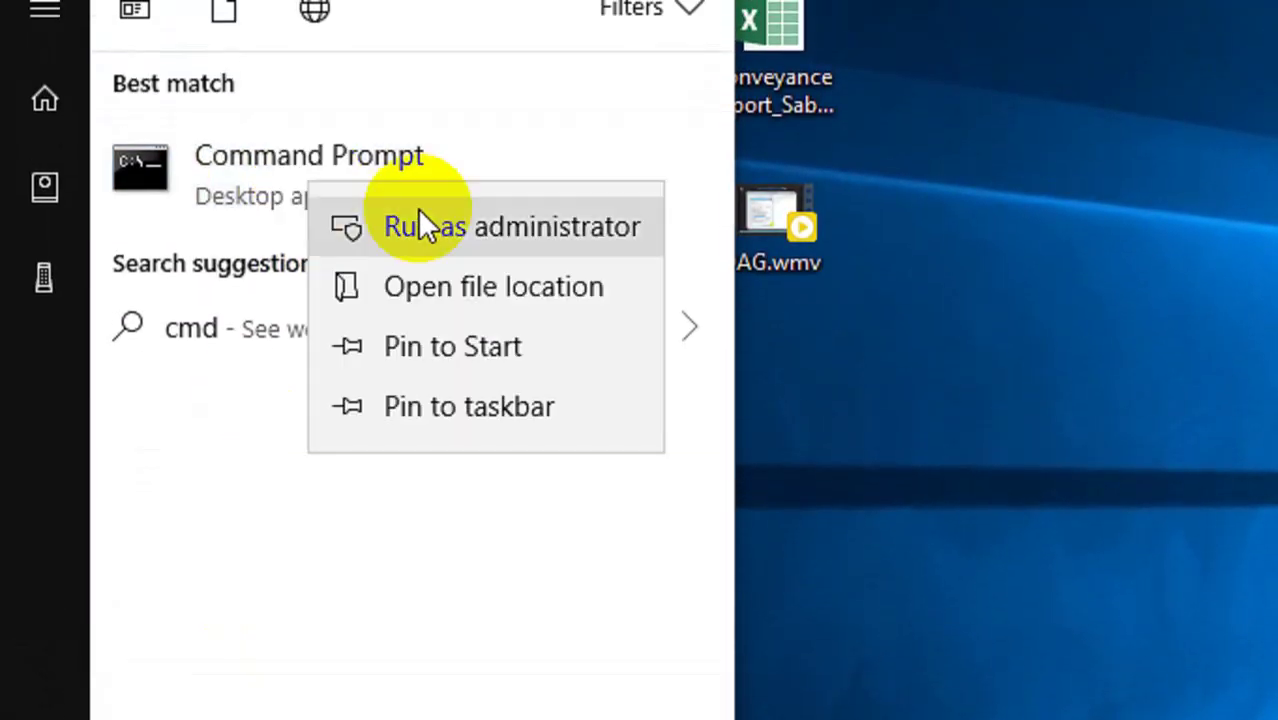
{"action": "left_click", "coordinate": [487, 229]}
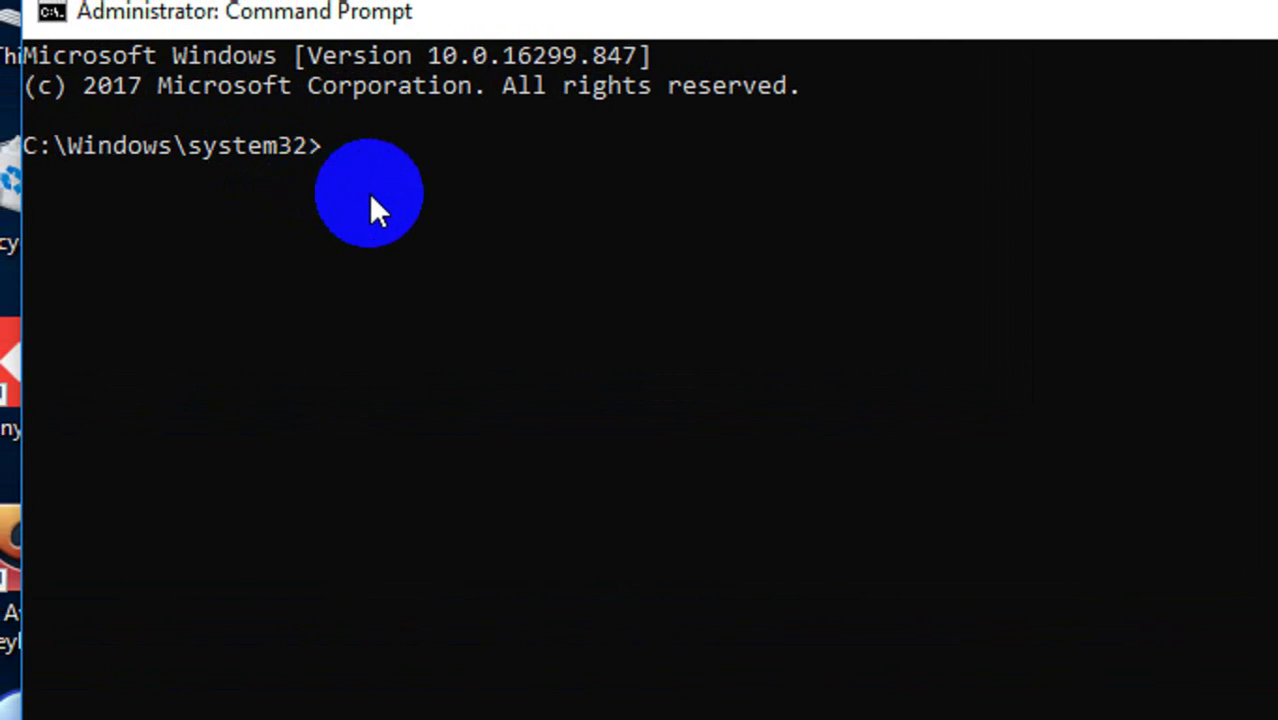
Step: Flush the DNS resolver cache with ipconfig /flushdns, run the same command a second time, and close Command Prompt
{"action": "type", "text": "ipconfig "}
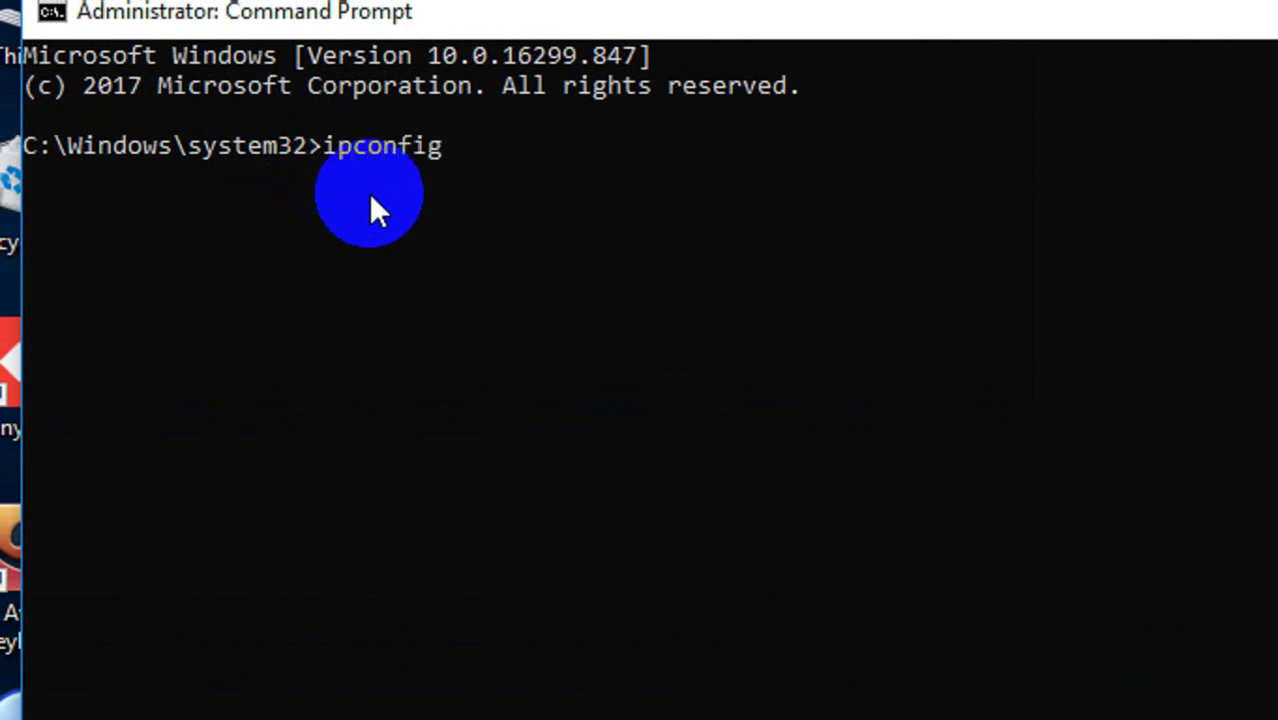
{"action": "type", "text": "/flushdns"}
{"action": "key", "text": "Return"}
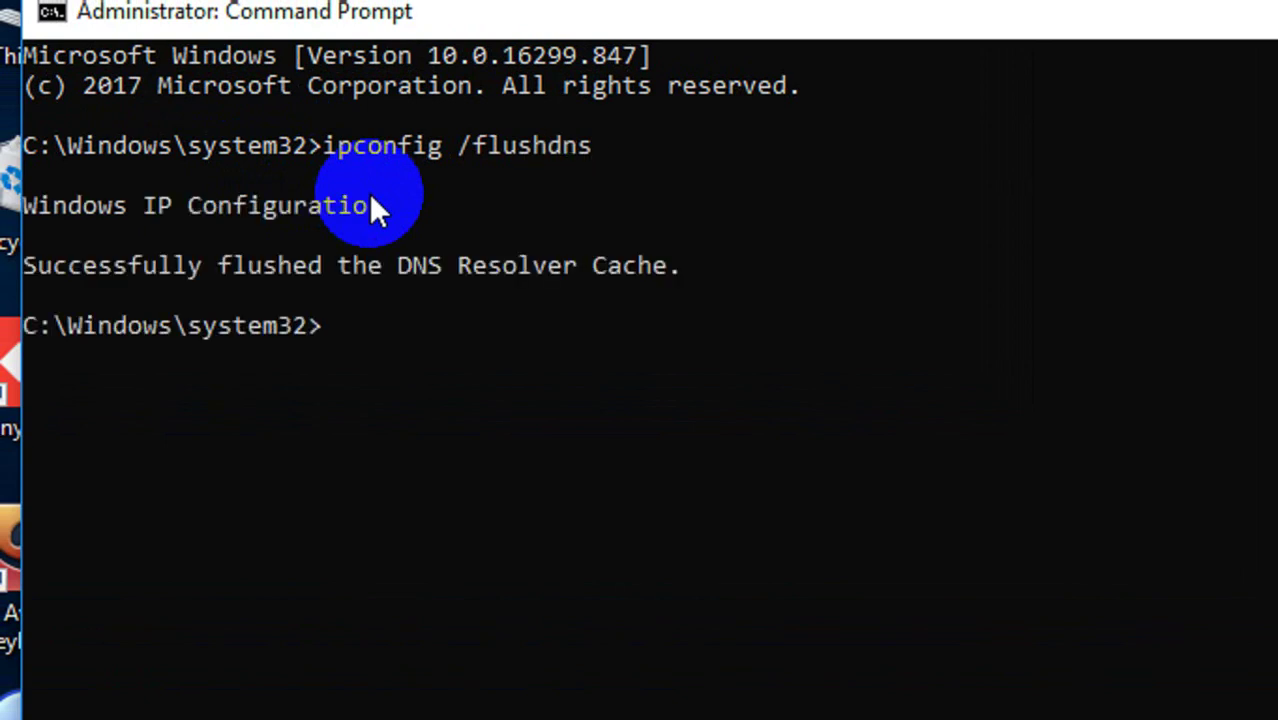
{"action": "key", "text": "Up"}
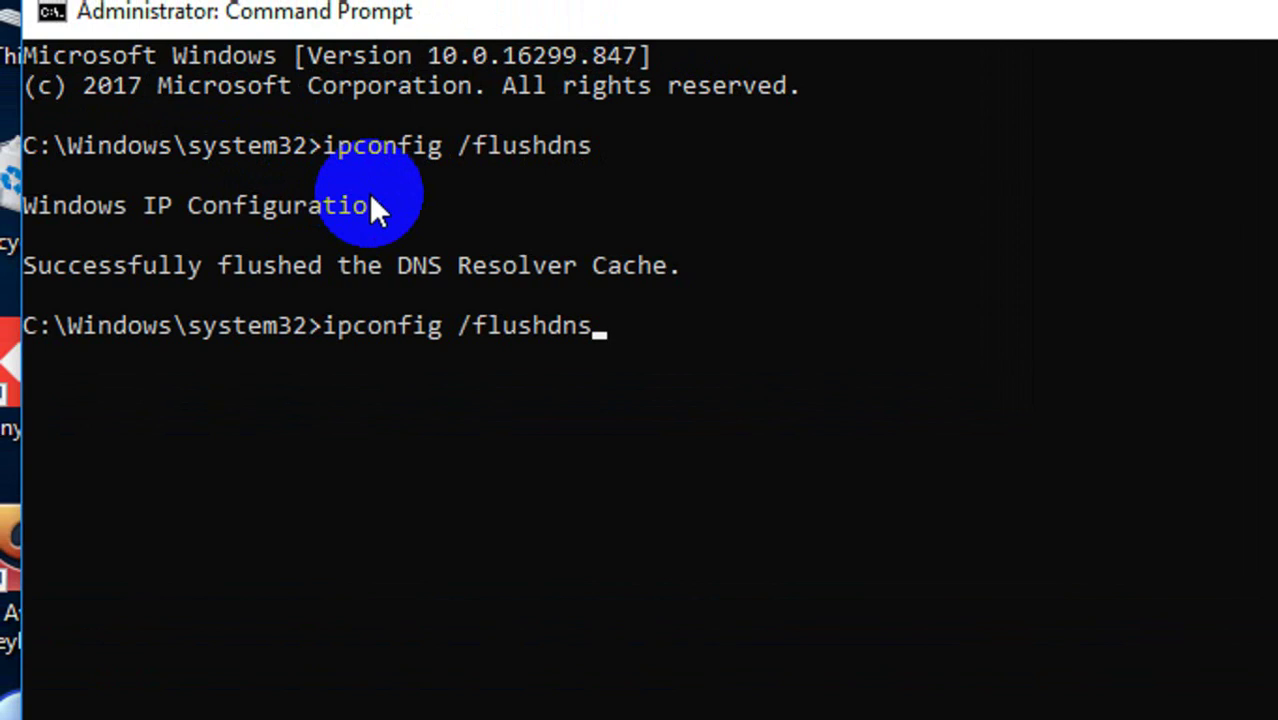
{"action": "key", "text": "Return"}
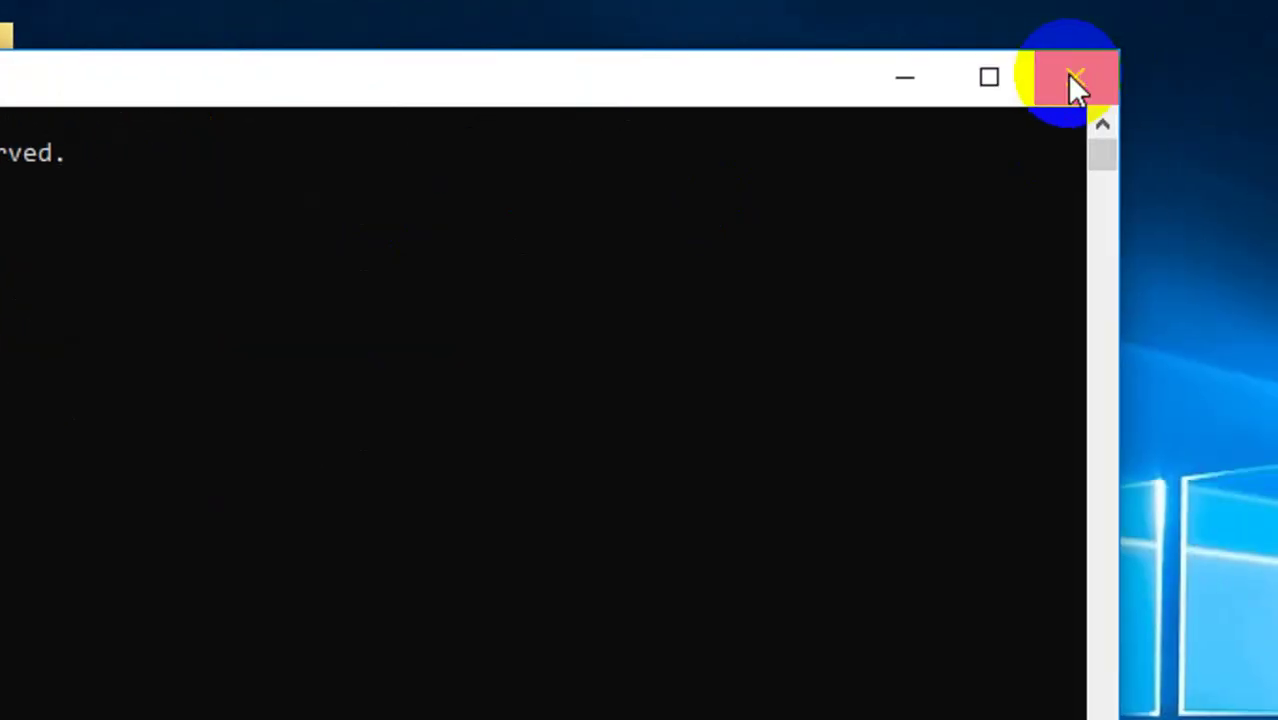
{"action": "left_click", "coordinate": [1075, 85]}
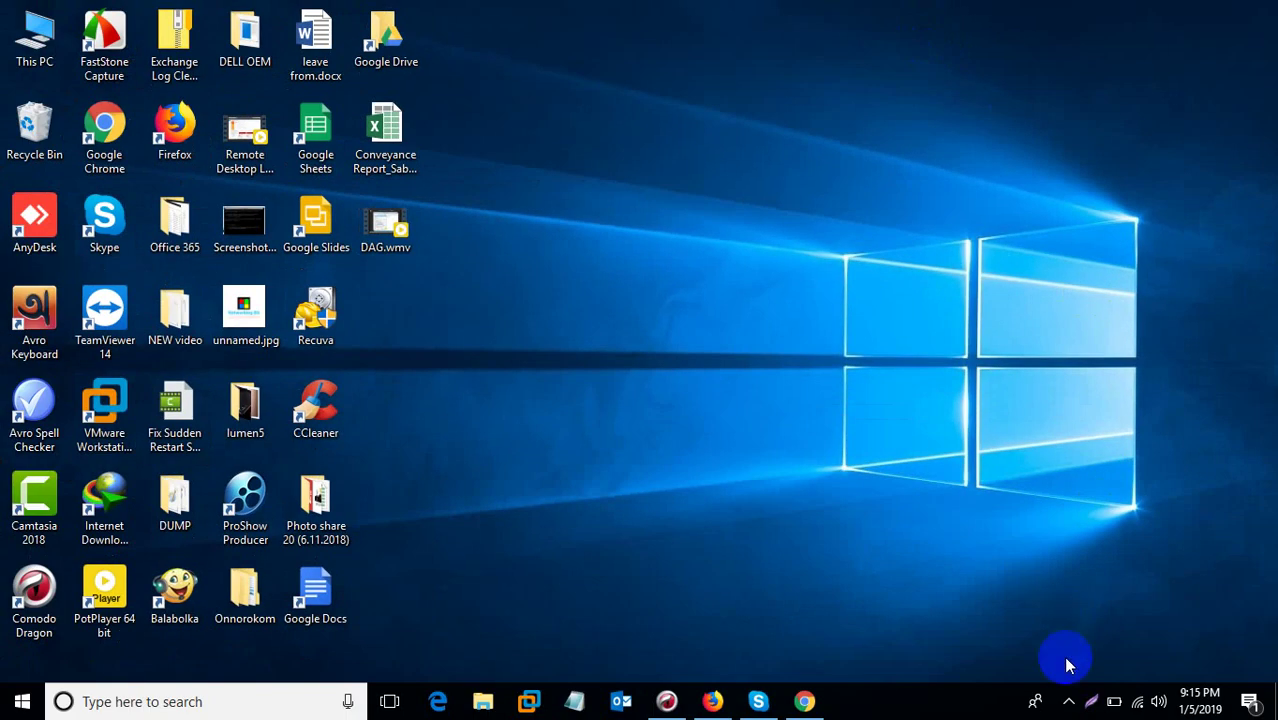
Step: Show the hidden icons in the taskbar's notification area
{"action": "left_click", "coordinate": [1068, 701]}
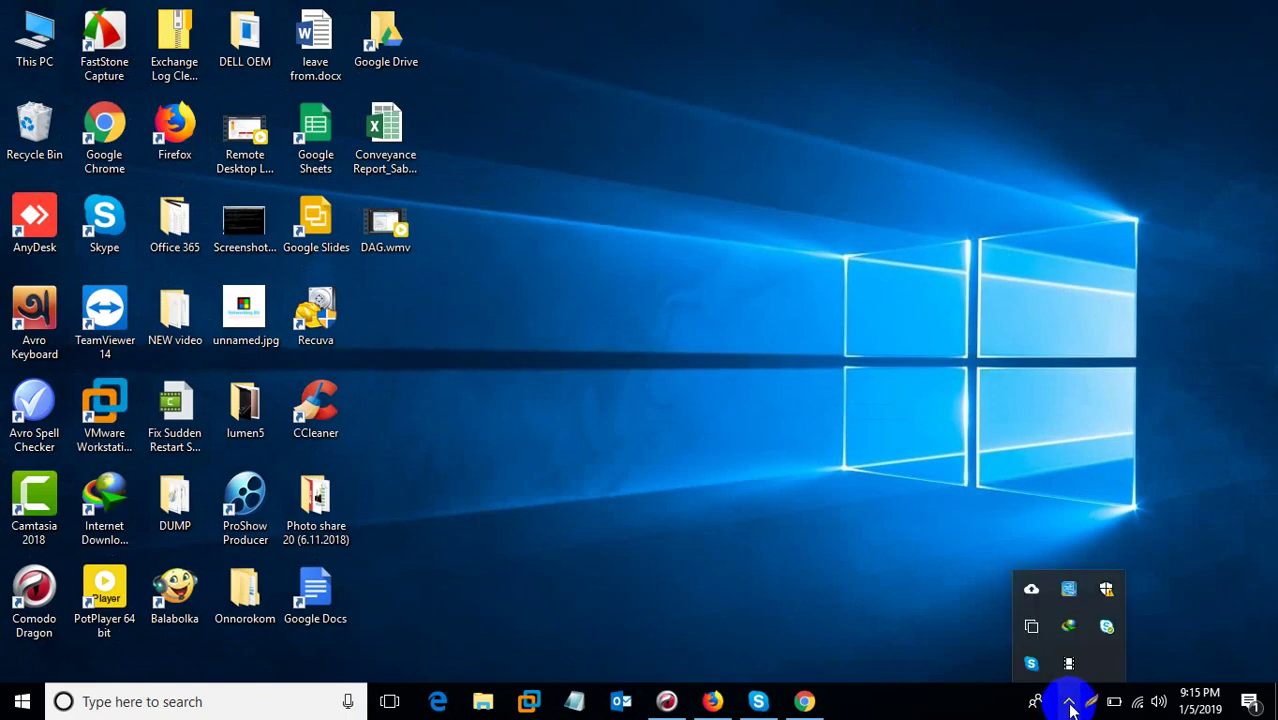